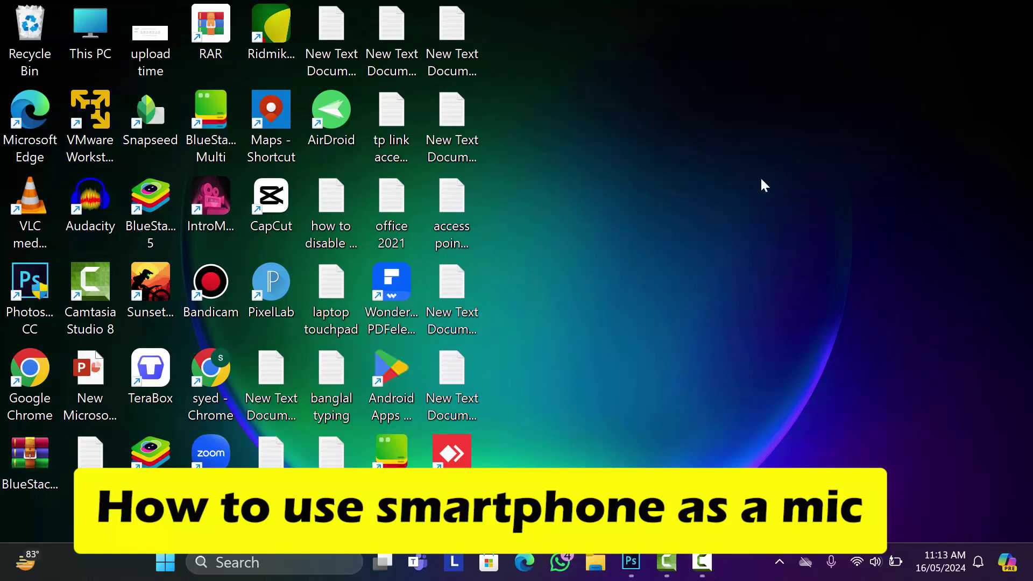
- Launch Chrome, search 'wo mic for pc' and open the WO Mic - FREE microphone site
right_click(667, 127)
left_click(733, 206)
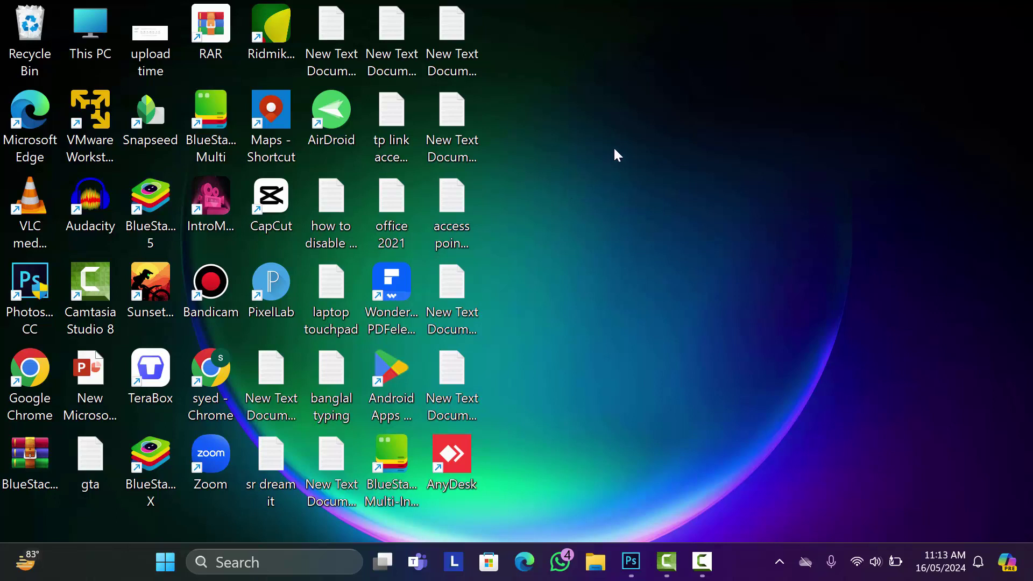
double_click(218, 375)
left_click(234, 73)
type("wo")
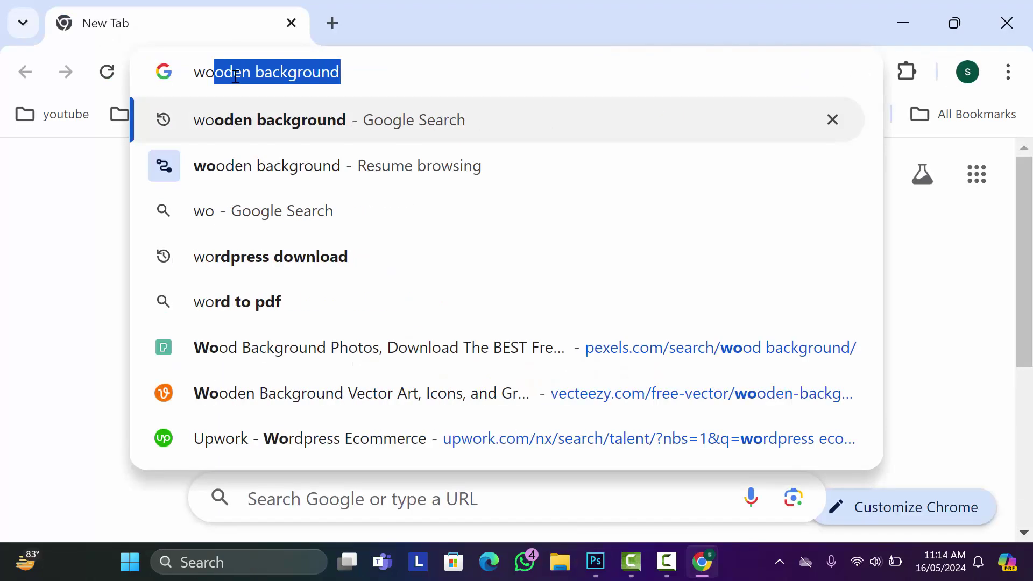
type(" mic for pc")
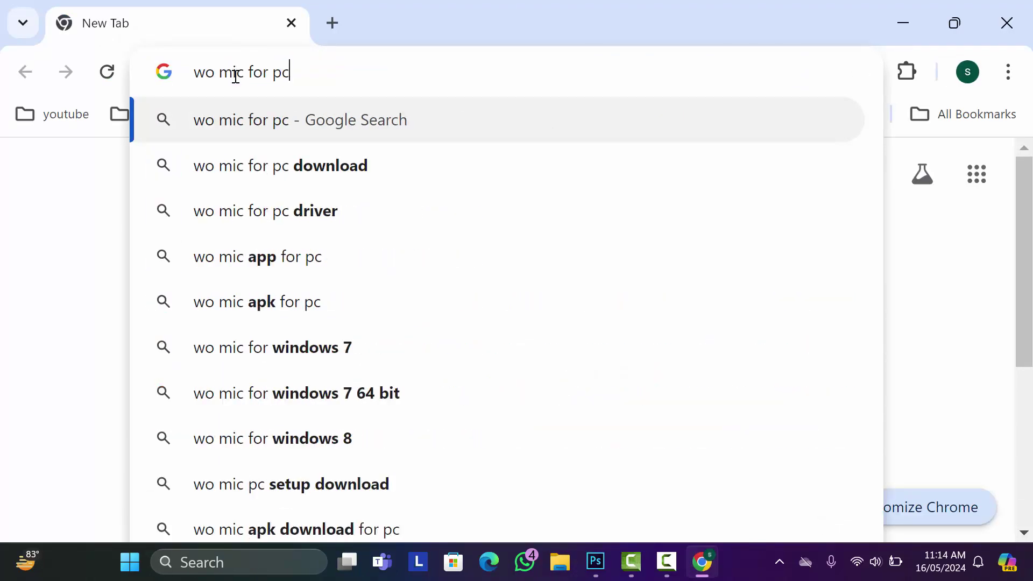
key("Return")
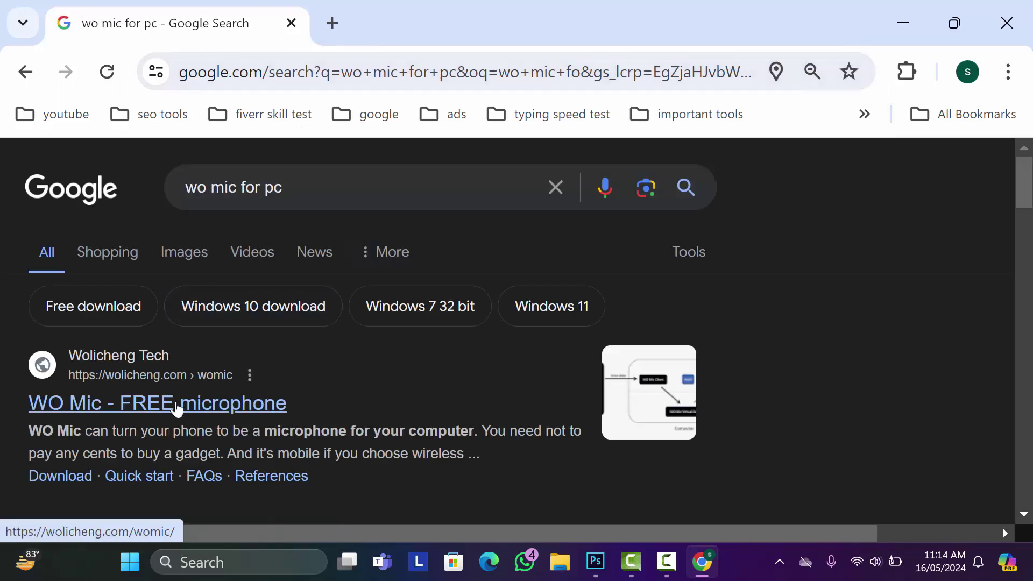
left_click(175, 409)
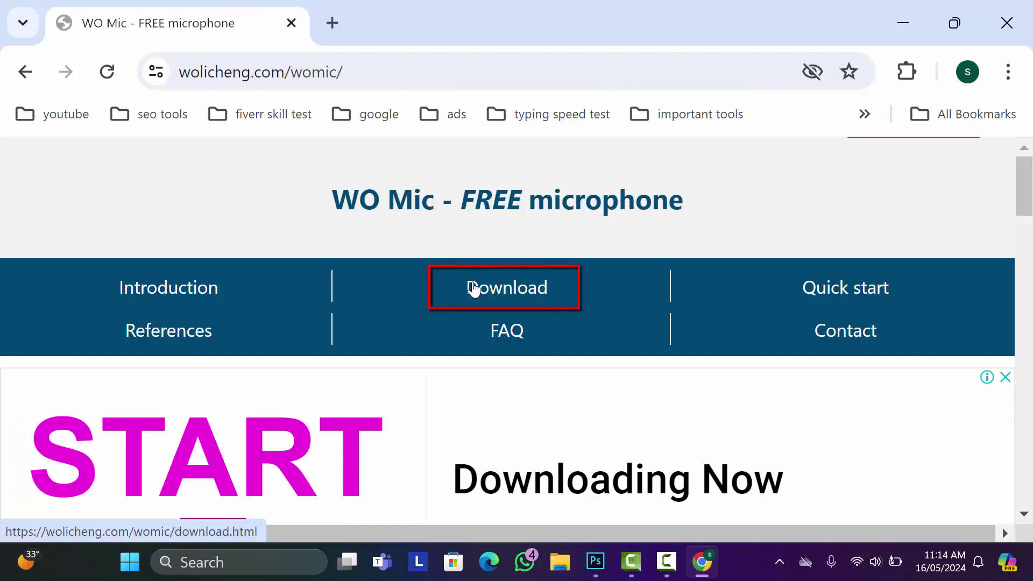
- Download the VC runtime re-distributable (x86) and the WO Mic Installer for Windows
left_click(515, 293)
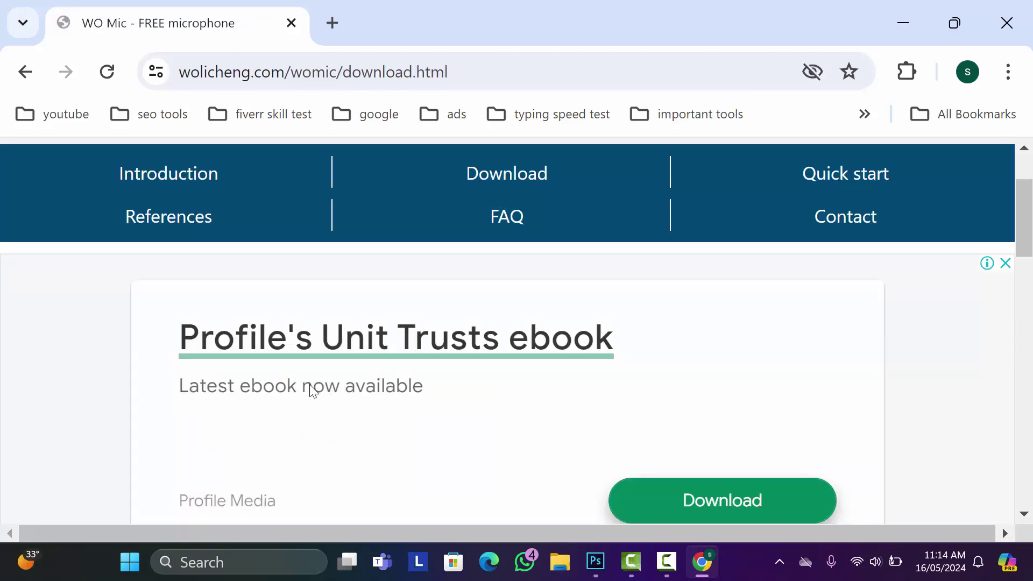
scroll(312, 388, "down", 15)
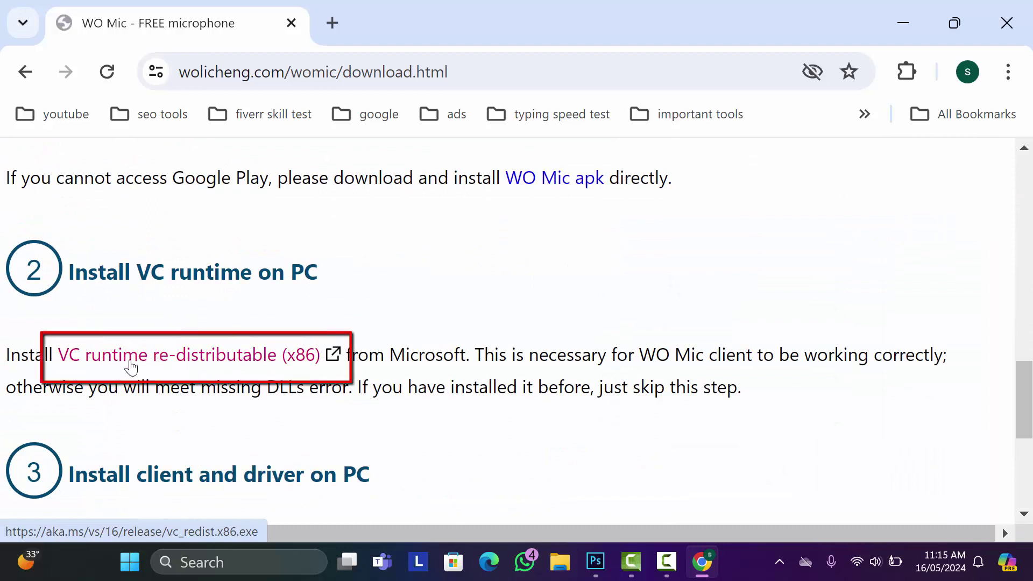
left_click(154, 356)
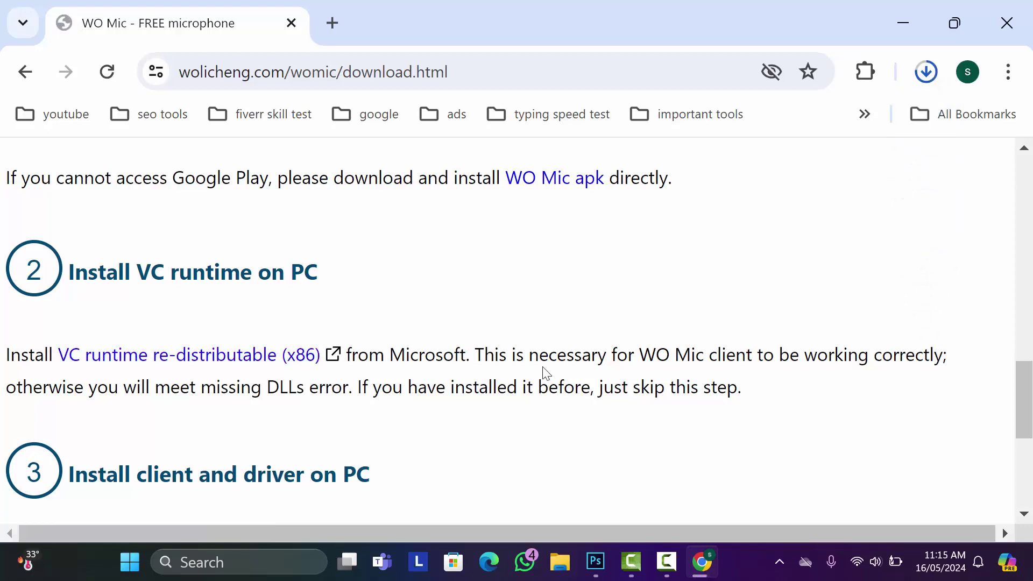
scroll(544, 371, "down", 4)
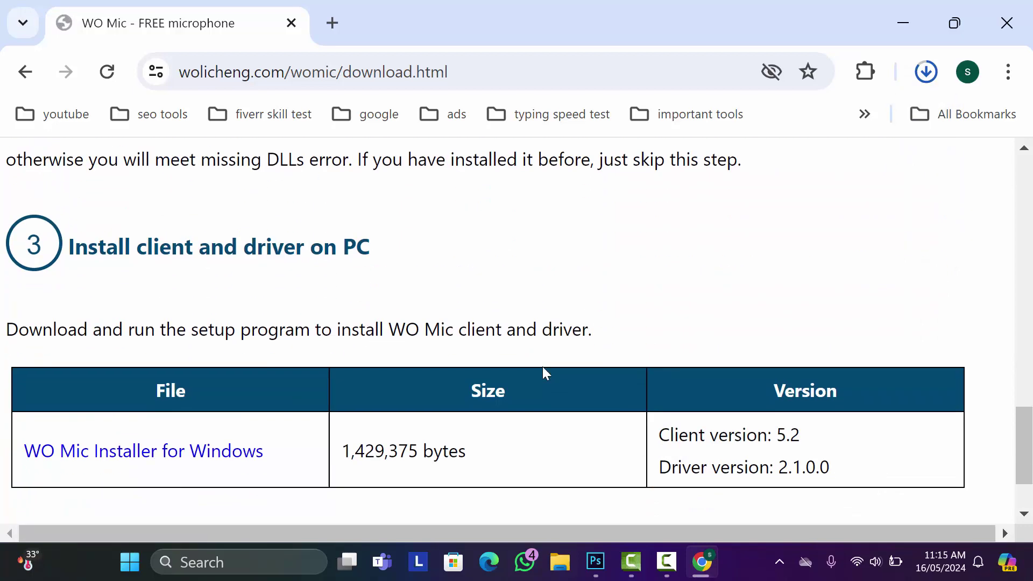
scroll(542, 367, "down", 2)
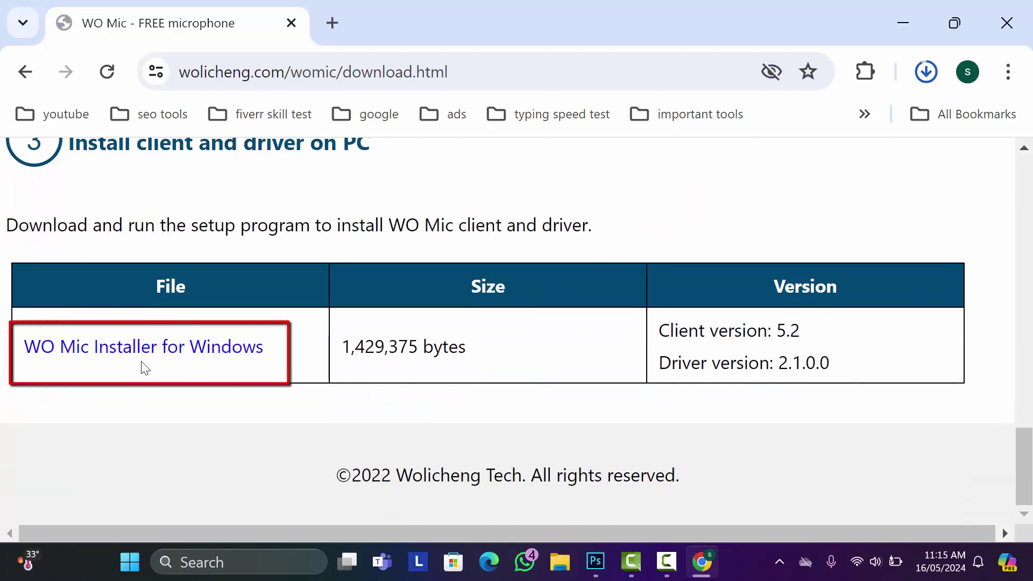
scroll(132, 468, "up", 2)
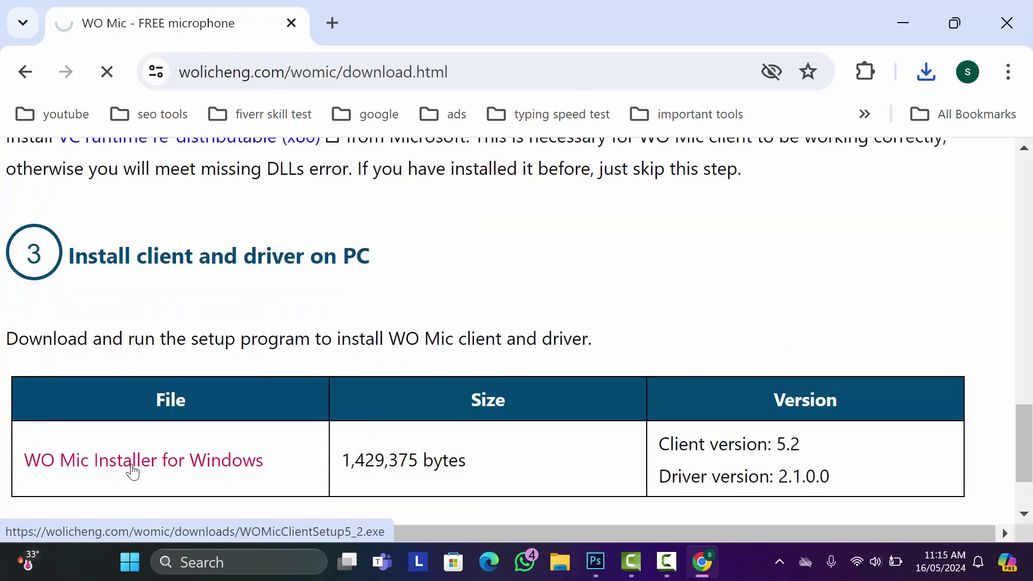
left_click(133, 469)
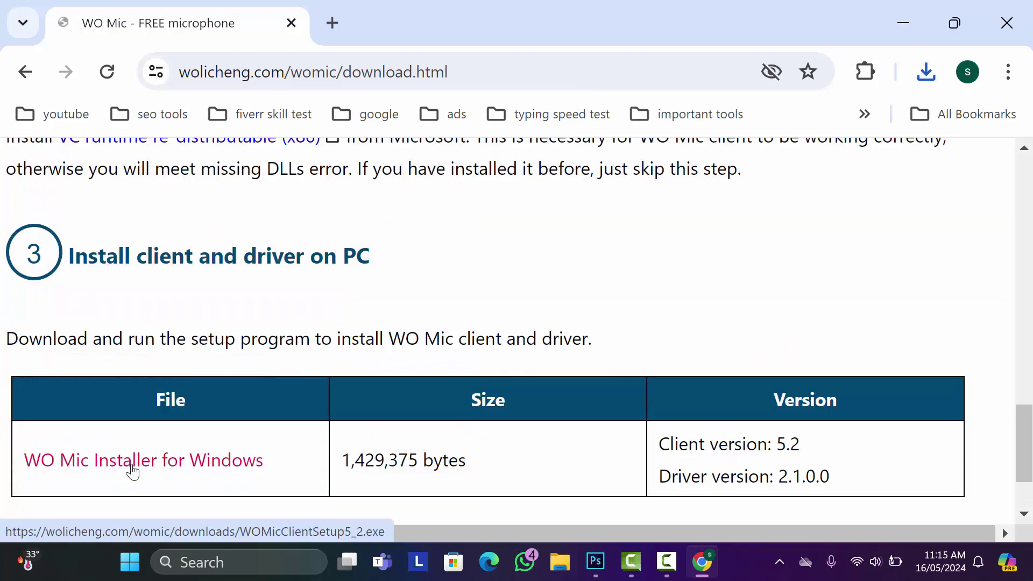
- Run WOMicClientSetup5_2 (1).exe in English and install with default components and folder
left_click(926, 73)
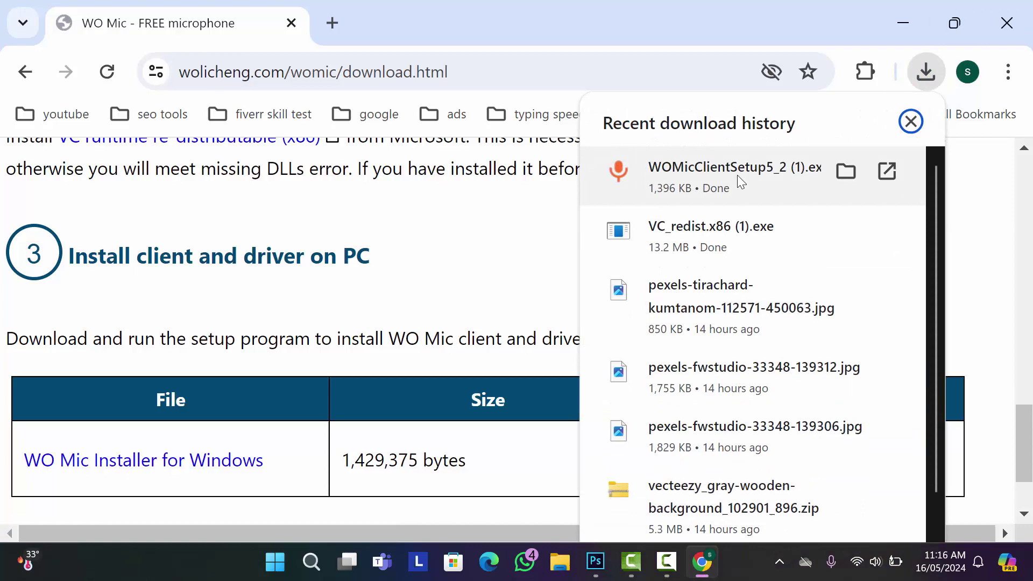
left_click(737, 175)
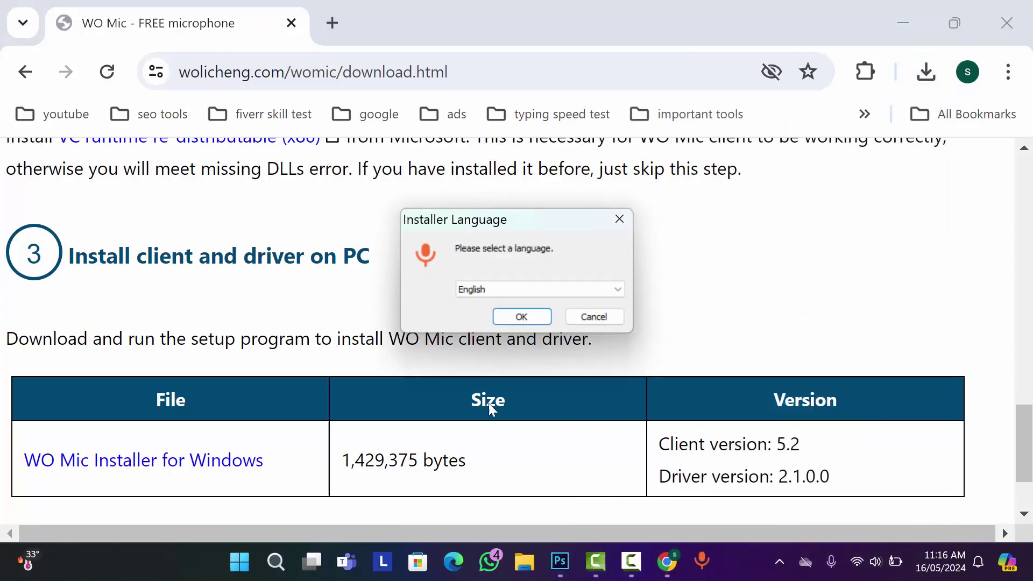
left_click(519, 321)
left_click(607, 409)
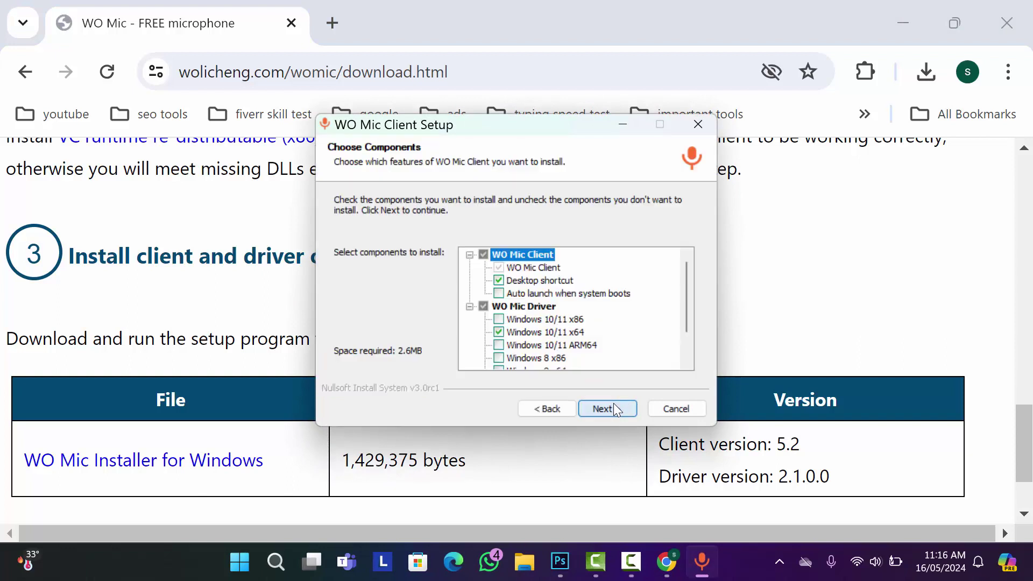
left_click(607, 409)
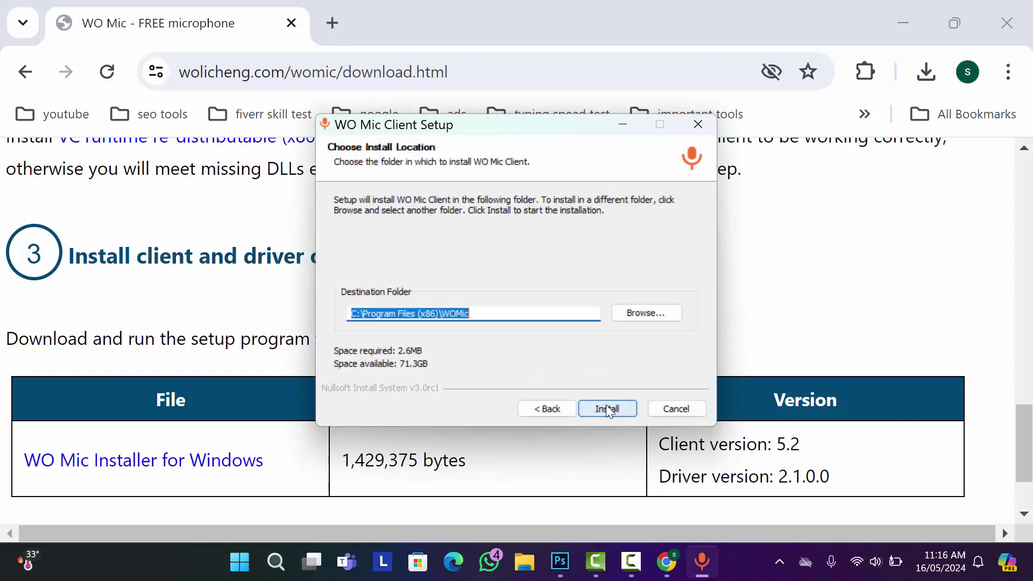
left_click(606, 406)
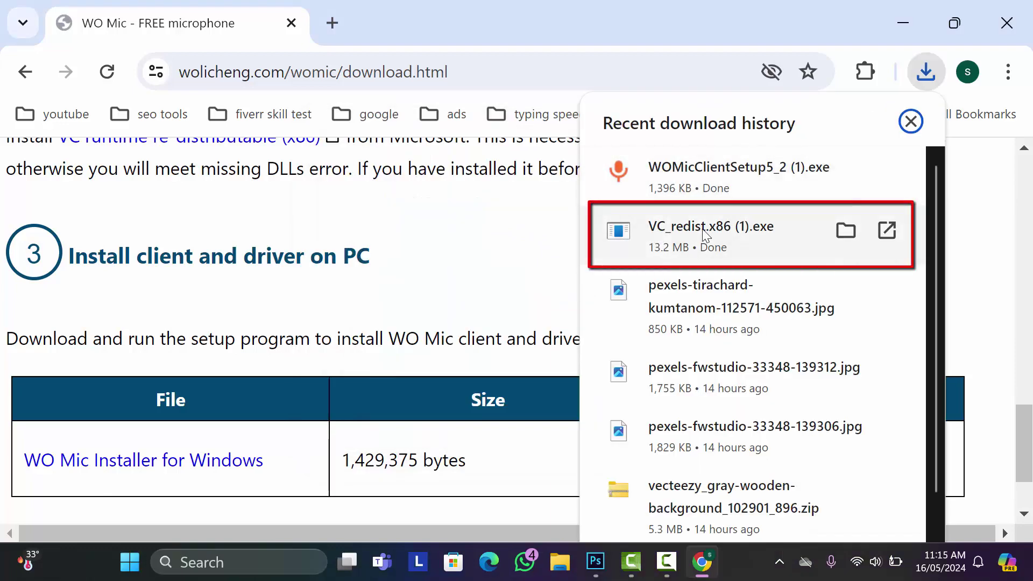
- Run VC_redist.x86 (1).exe, accept the license, install, then close the 'already installed' failure
left_click(710, 248)
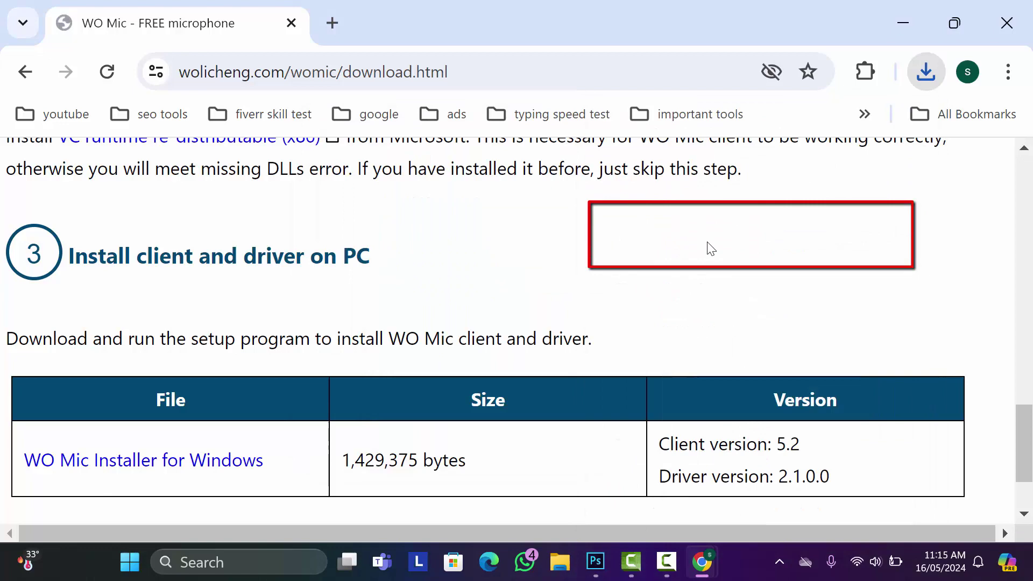
left_click(341, 343)
left_click(604, 370)
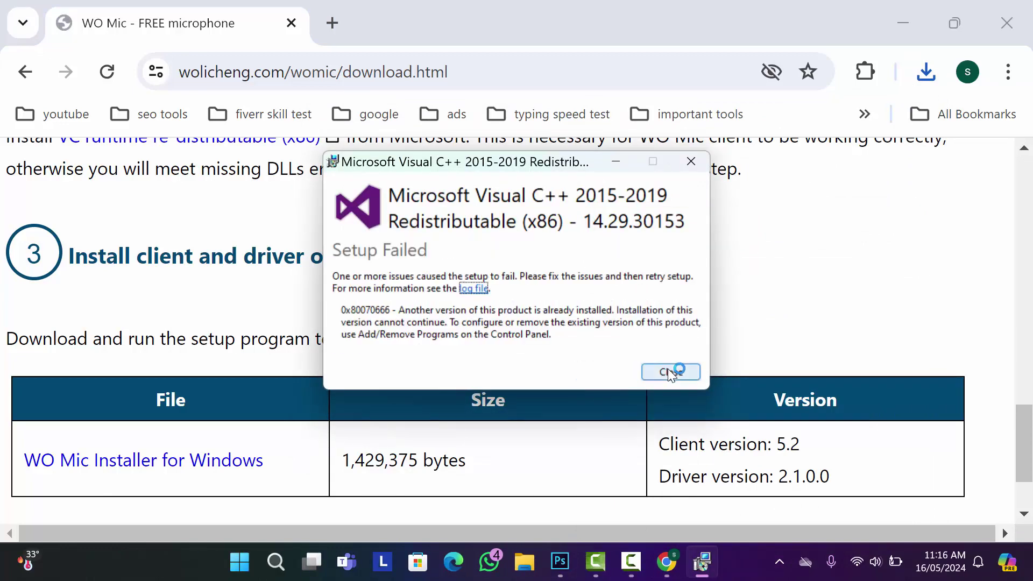
left_click(670, 373)
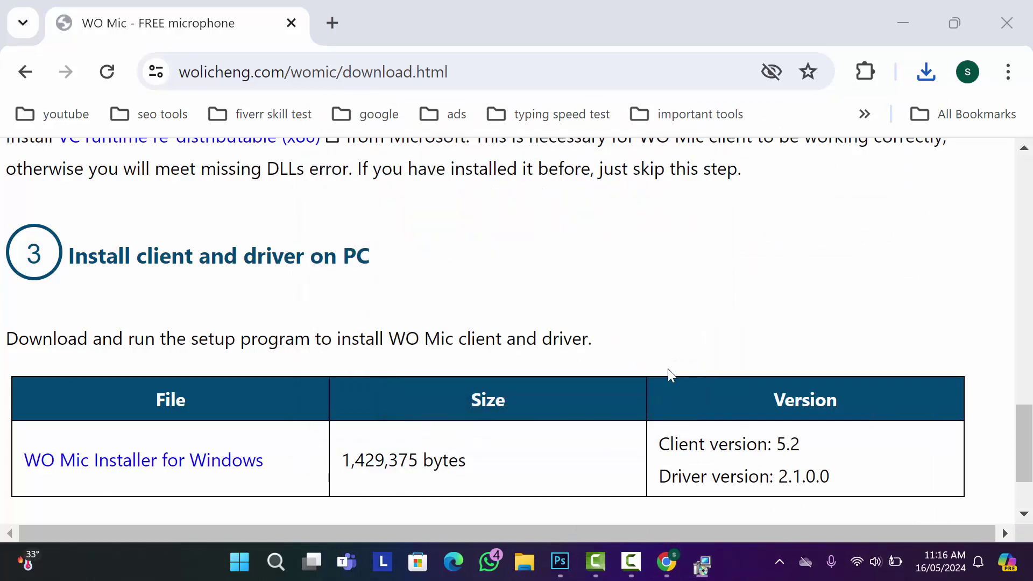
left_click(924, 81)
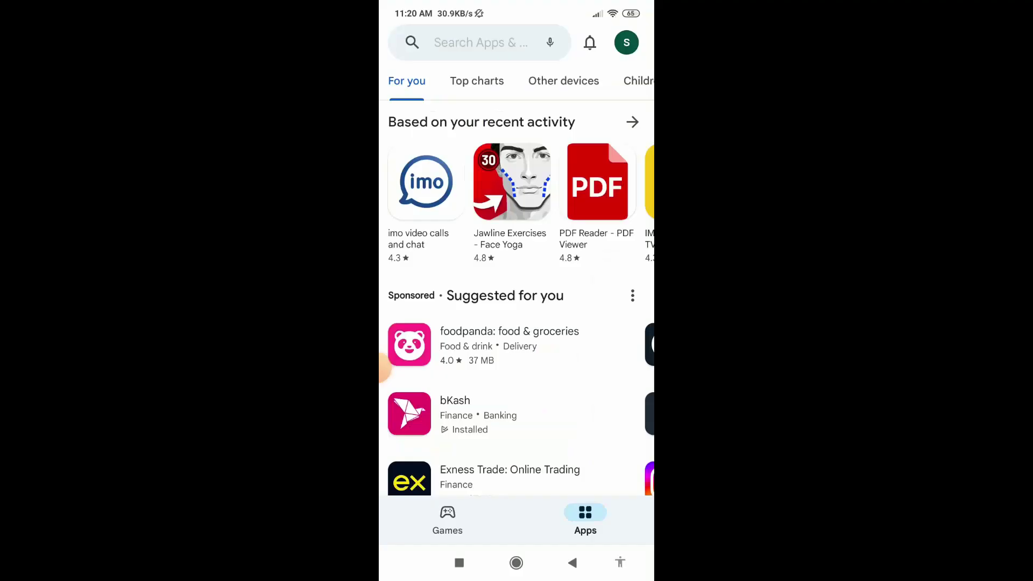
- Search the Play Store for 'wo mic', install the WO Mic app and open it
left_click(474, 43)
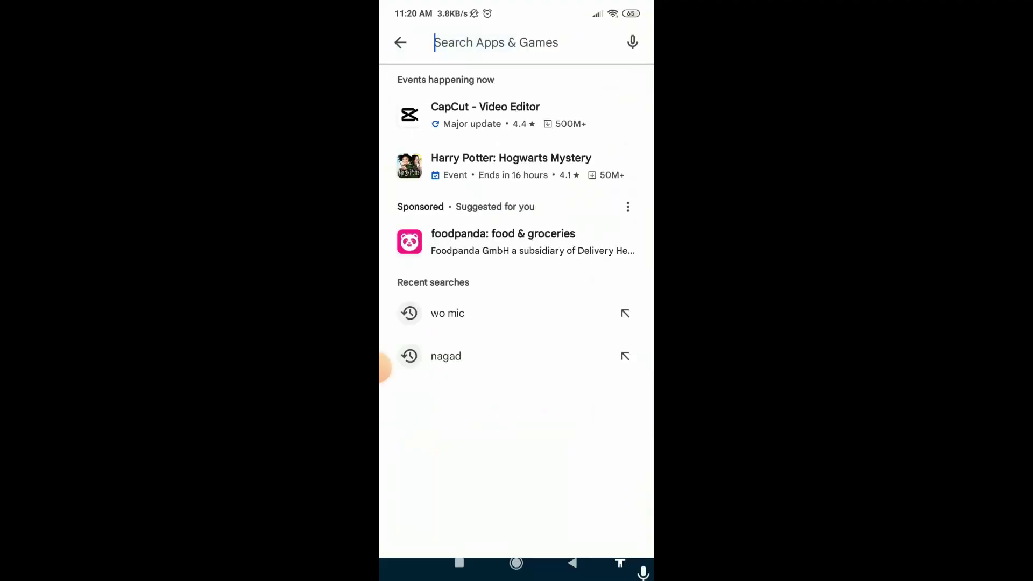
type("wo mic")
key("Return")
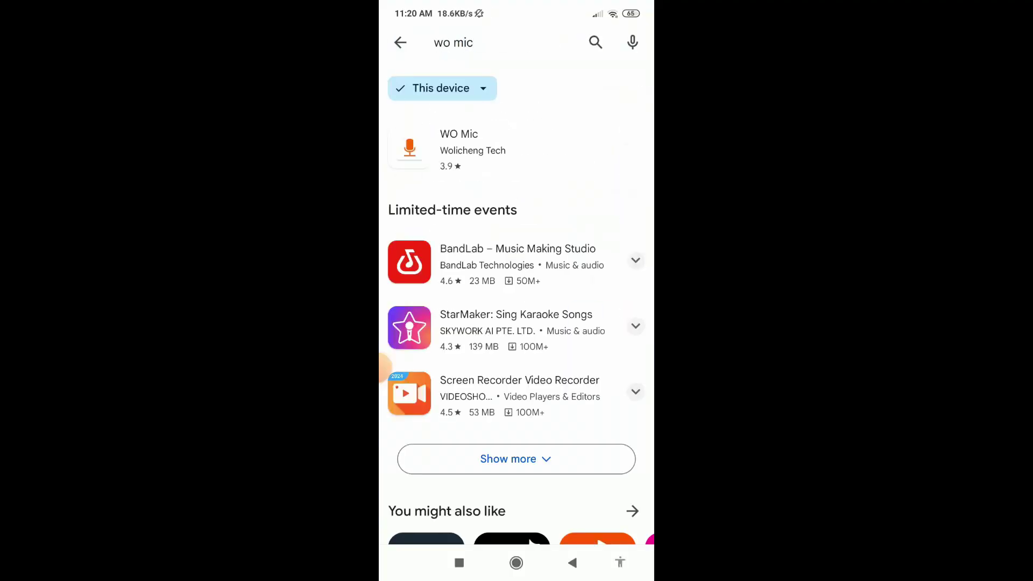
left_click(459, 149)
left_click(516, 214)
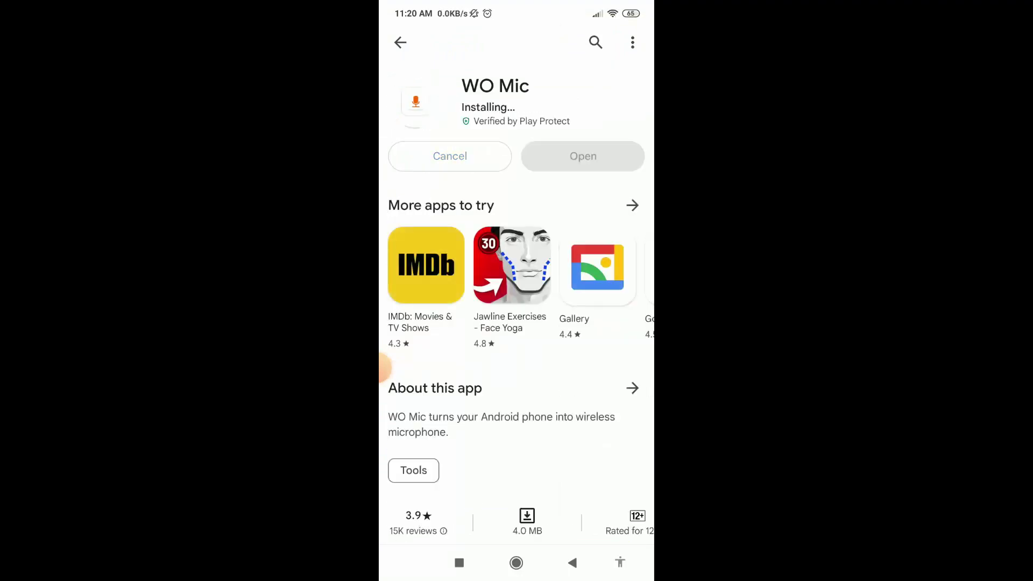
left_click(582, 156)
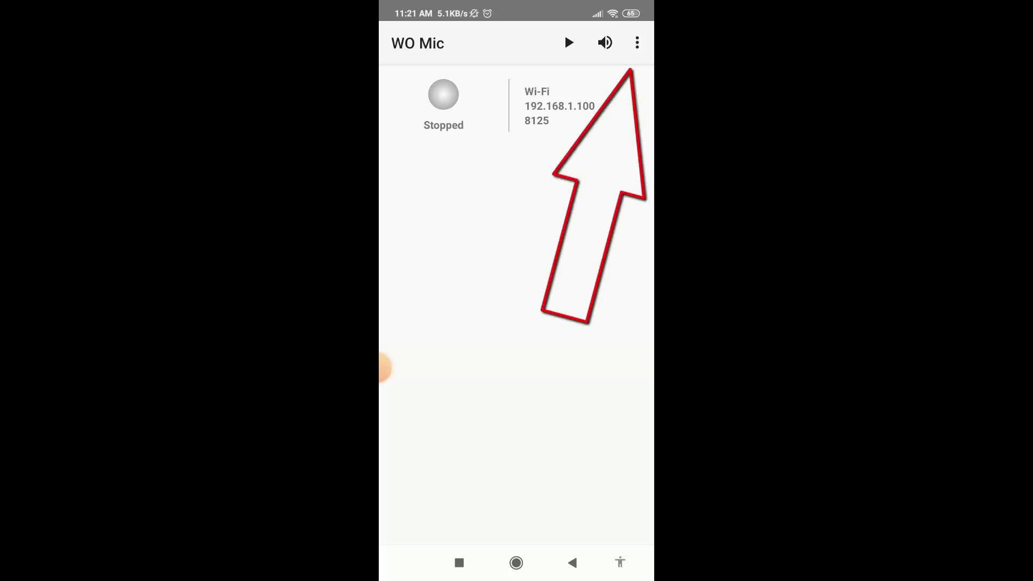
- Set WO Mic's transport to Wi-Fi, start the mic and allow audio recording
left_click(638, 42)
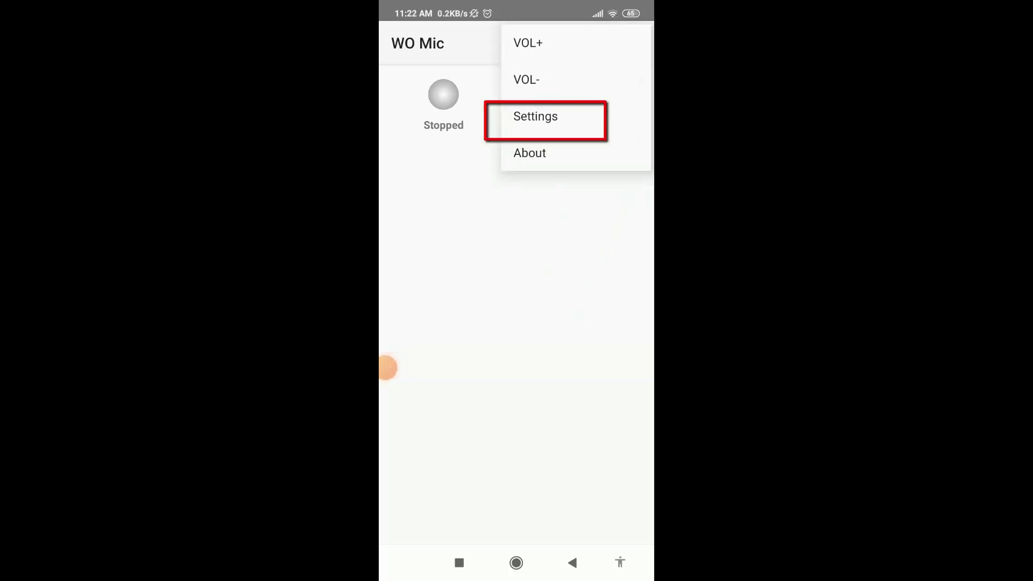
left_click(535, 116)
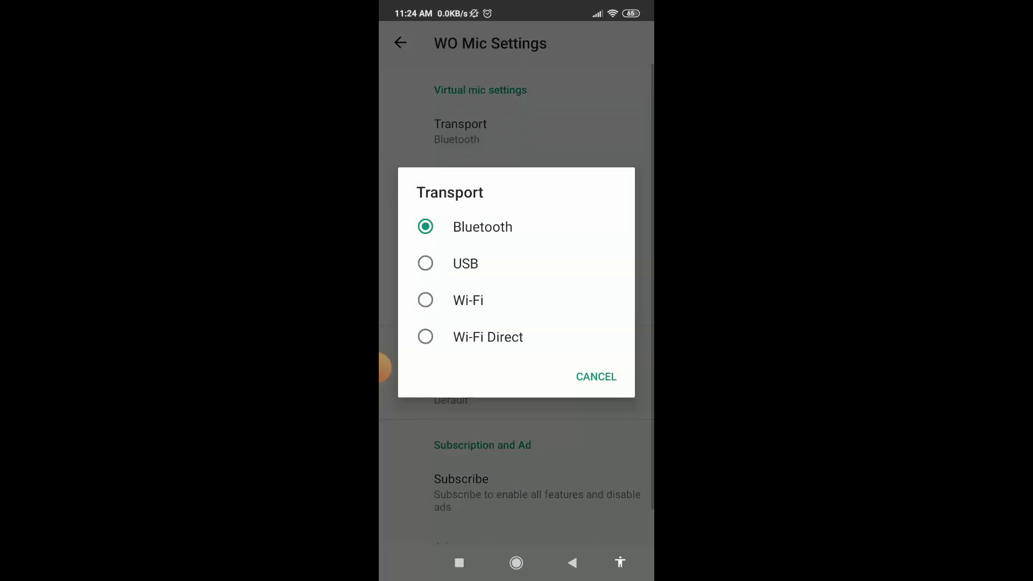
left_click(468, 299)
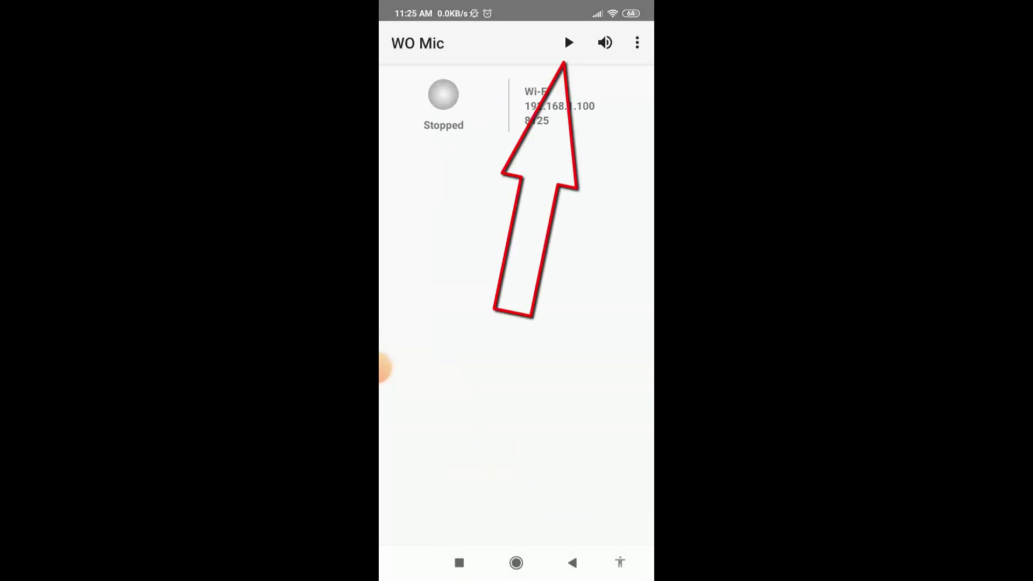
left_click(569, 42)
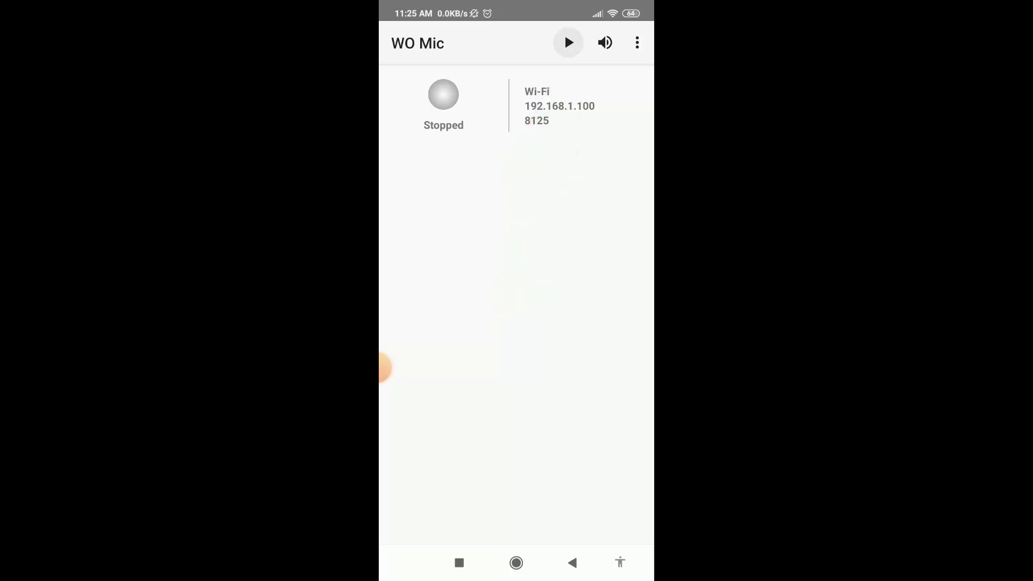
left_click(588, 309)
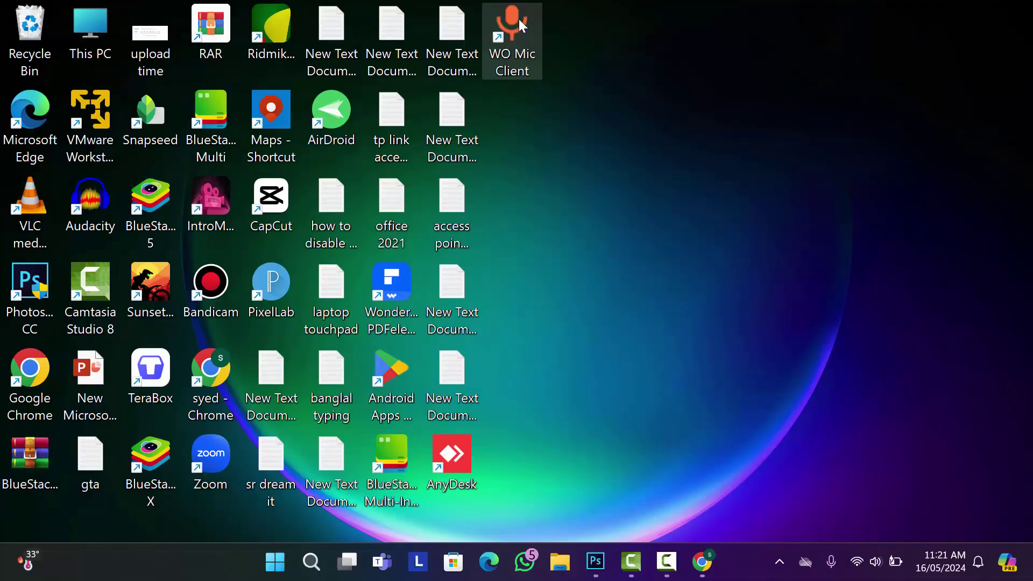
- Launch and maximize WO Mic Client, then bring up its Connection > Connect dialog
double_click(519, 18)
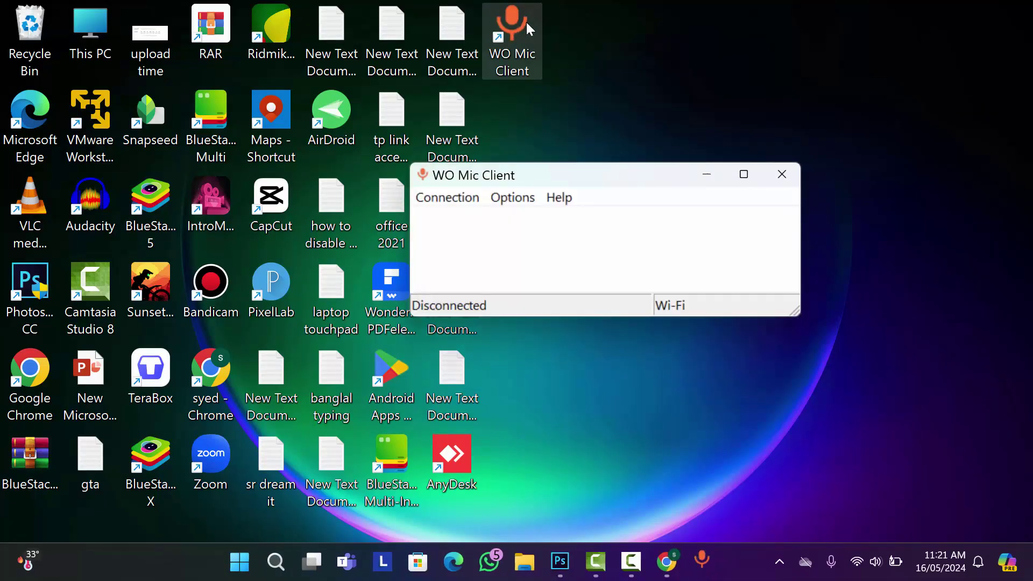
left_click(751, 171)
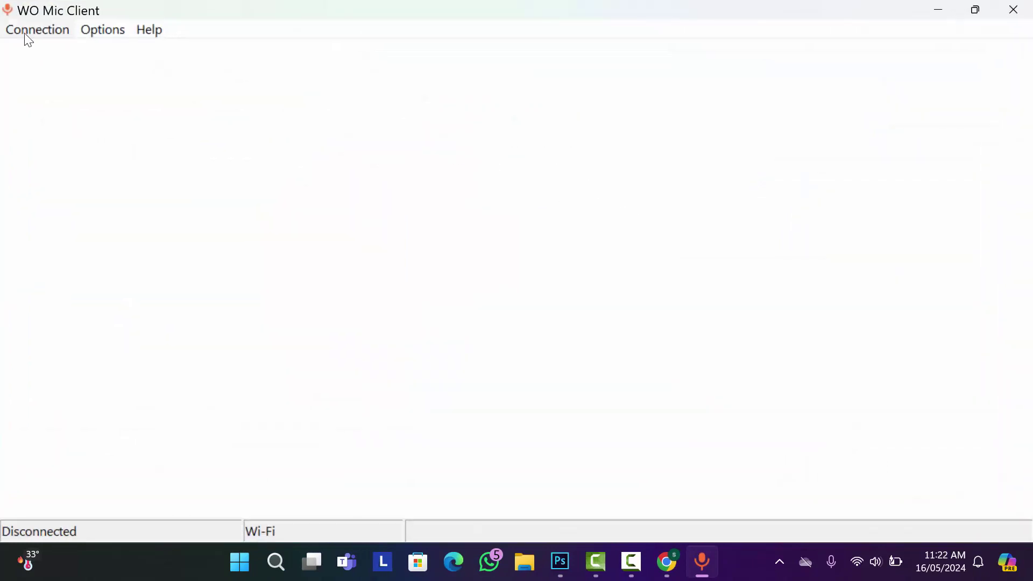
left_click(24, 33)
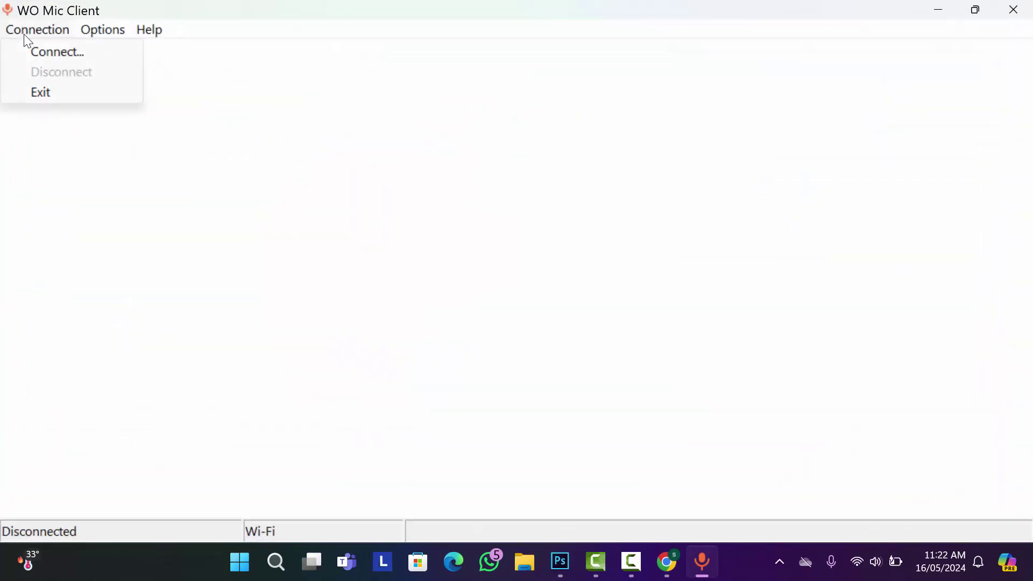
left_click(60, 52)
- Connect over plain Wi-Fi to phone IP address 192.168.1.100
left_click(244, 252)
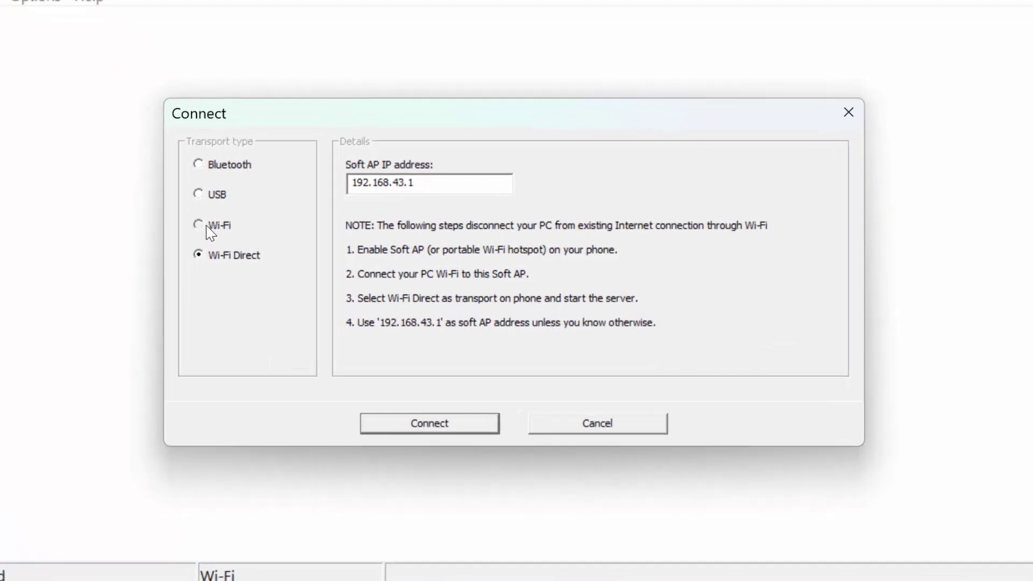
left_click(246, 228)
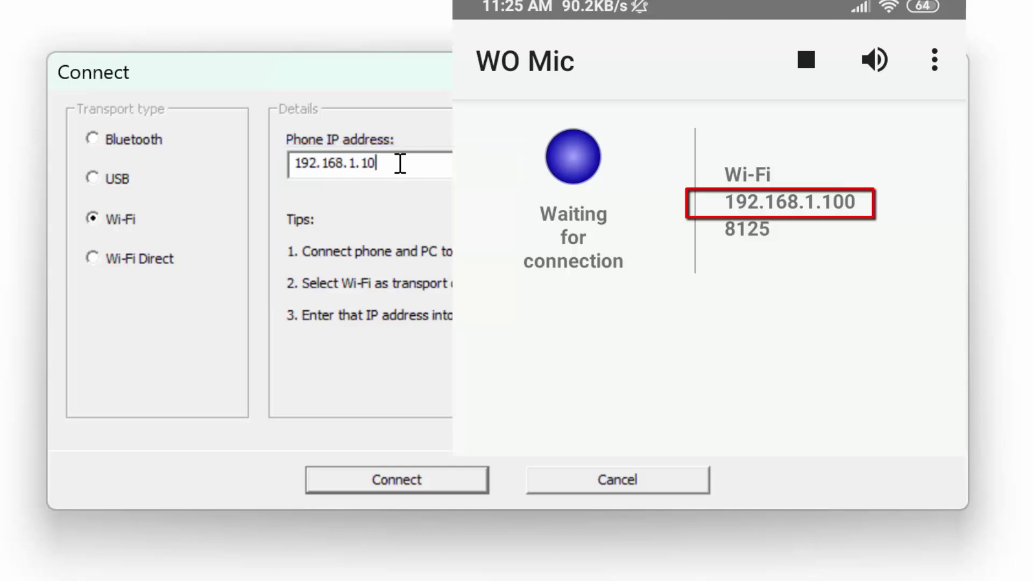
type("0")
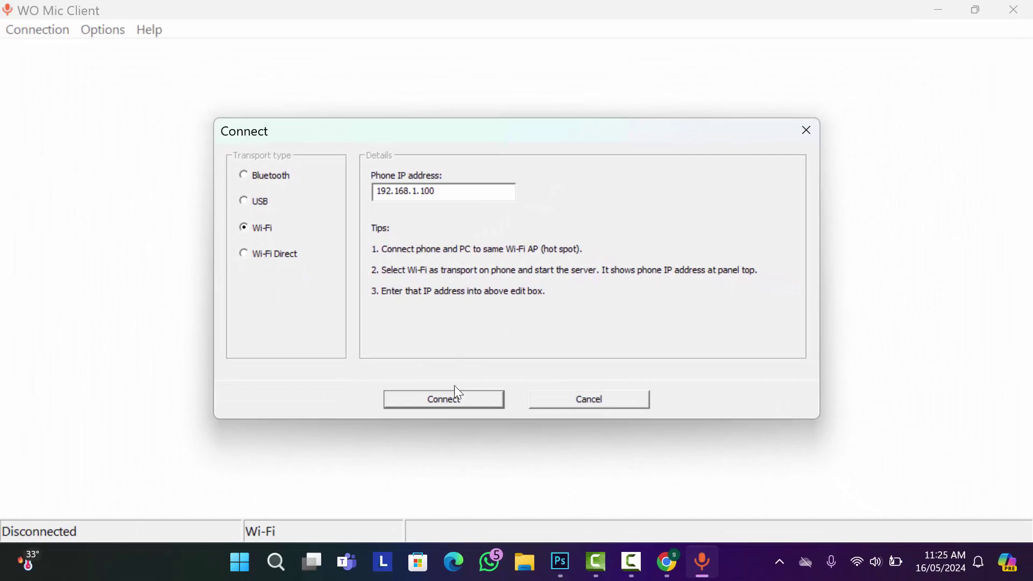
left_click(463, 401)
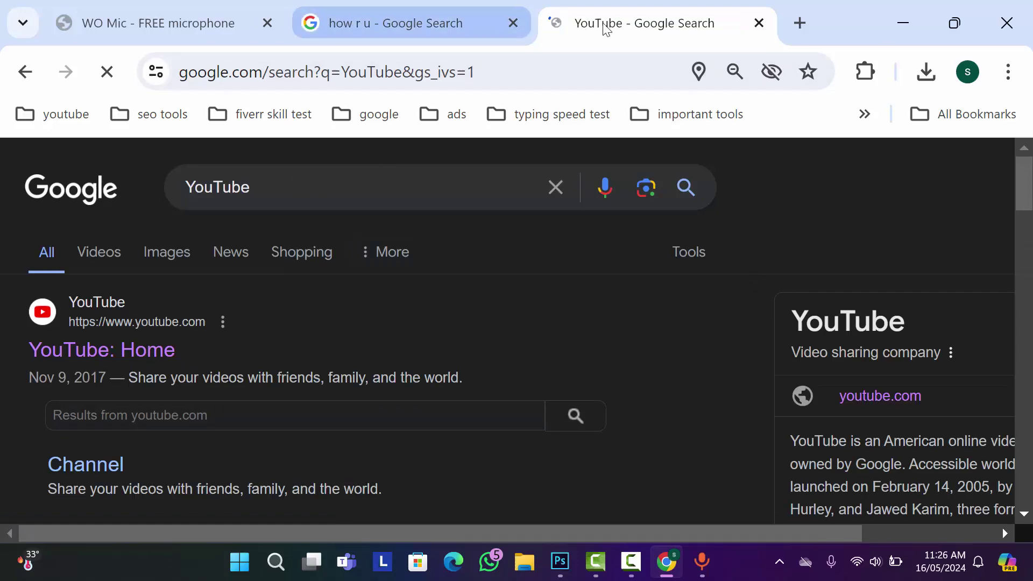
- Minimize Chrome, relaunch WO Mic Client from the desktop and open its Connect dialog
left_click(888, 26)
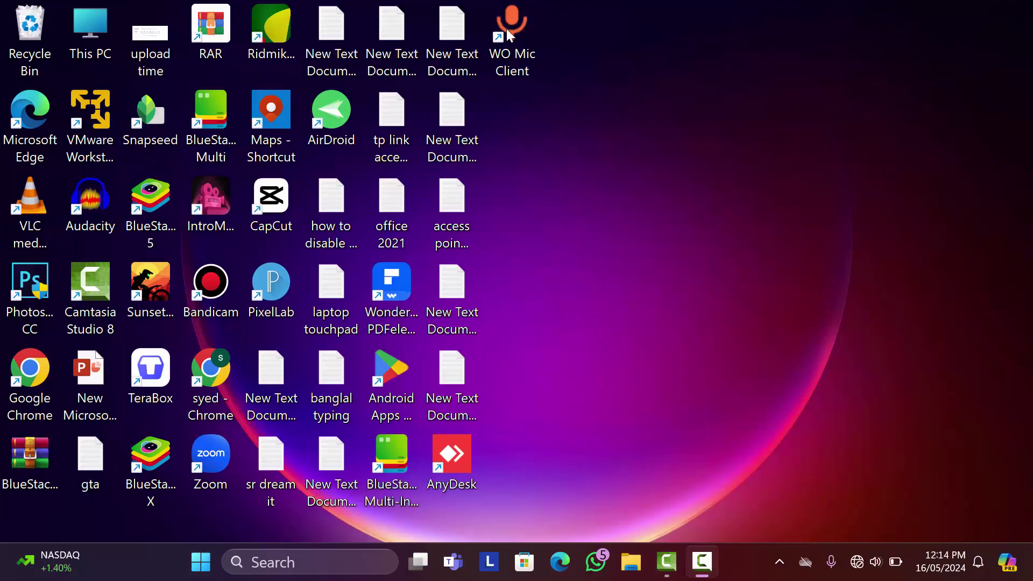
double_click(521, 28)
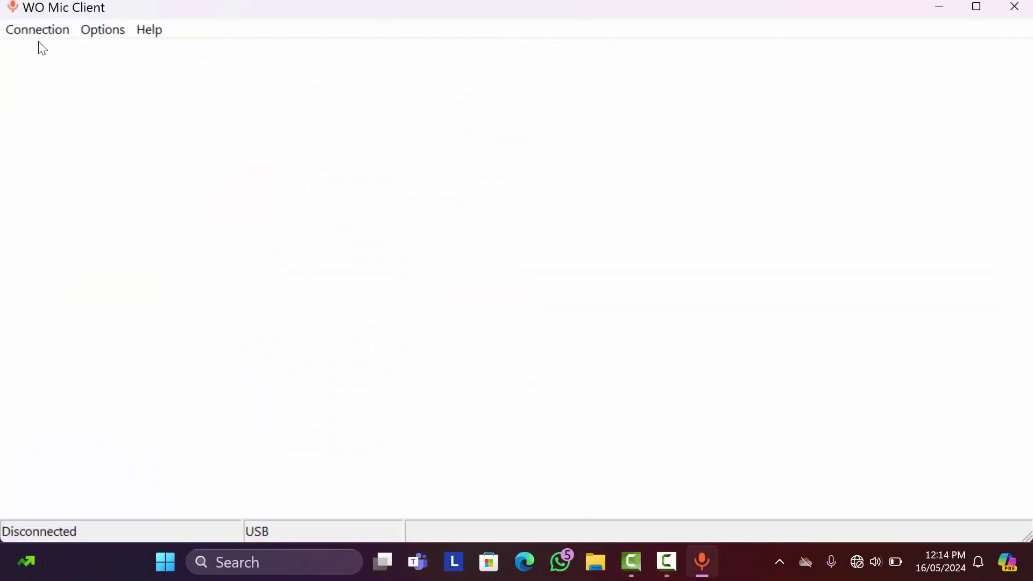
left_click(37, 32)
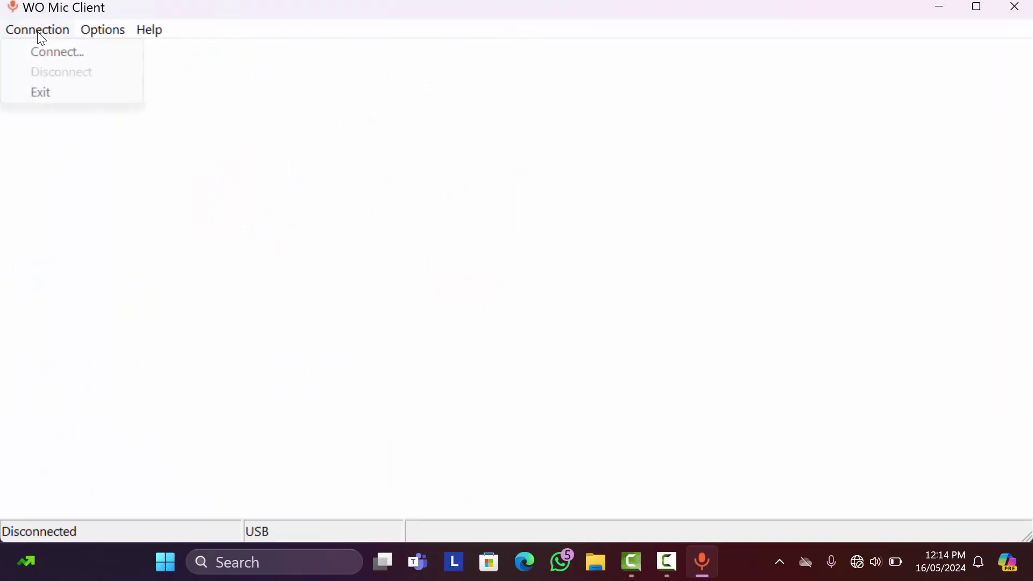
left_click(63, 50)
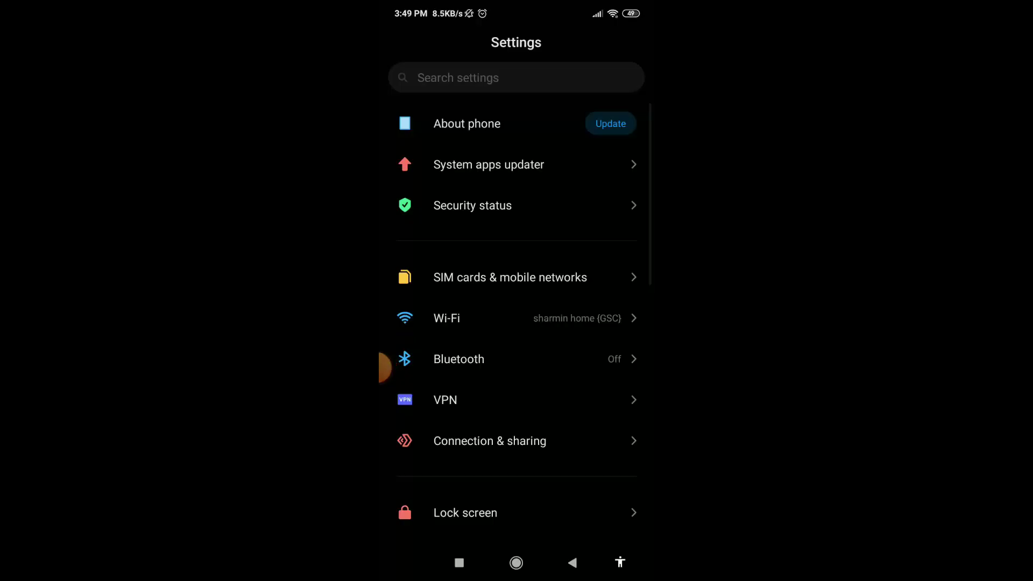
- Unlock developer mode on the phone from the About phone page
left_click(467, 124)
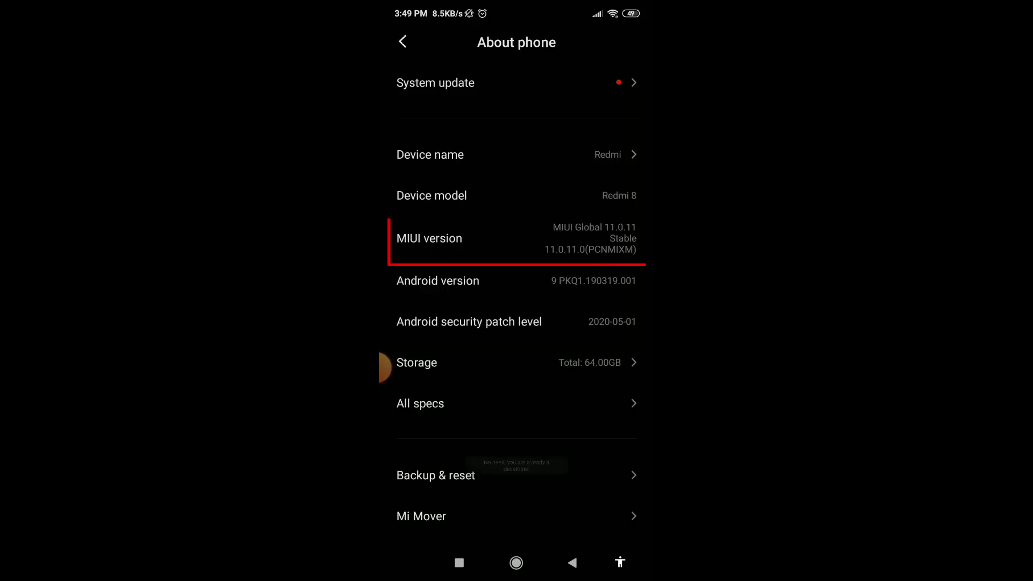
left_click(429, 238)
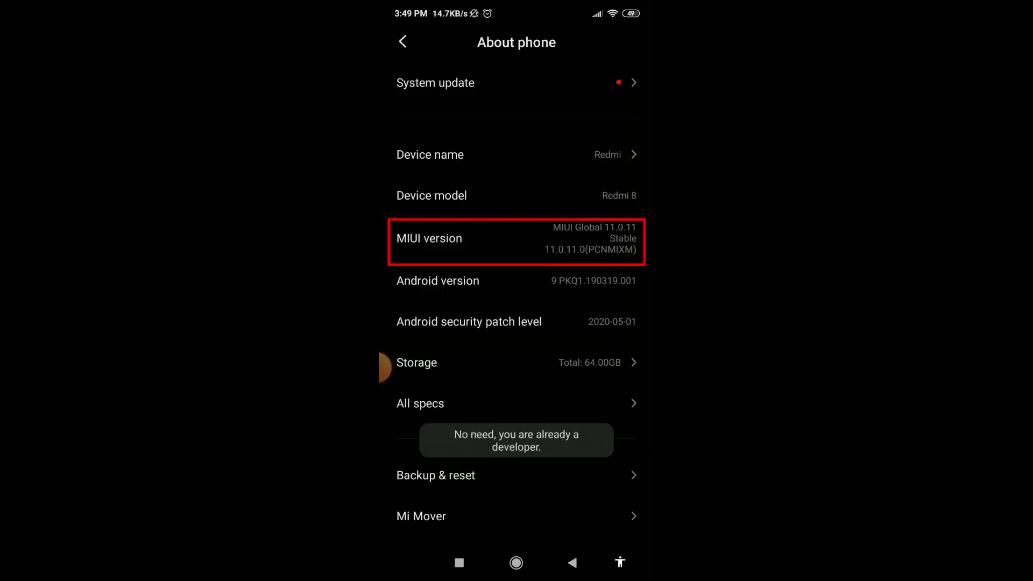
left_click(572, 562)
- Turn on USB debugging in Additional settings > Developer options and confirm it
scroll(516, 296, "down", 3)
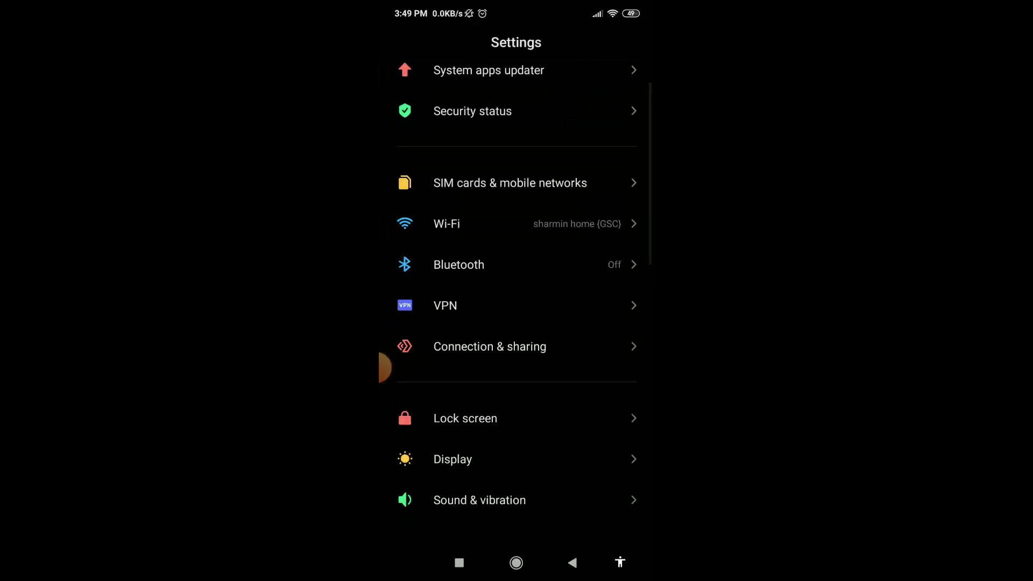
scroll(517, 296, "down", 3)
scroll(516, 296, "down", 5)
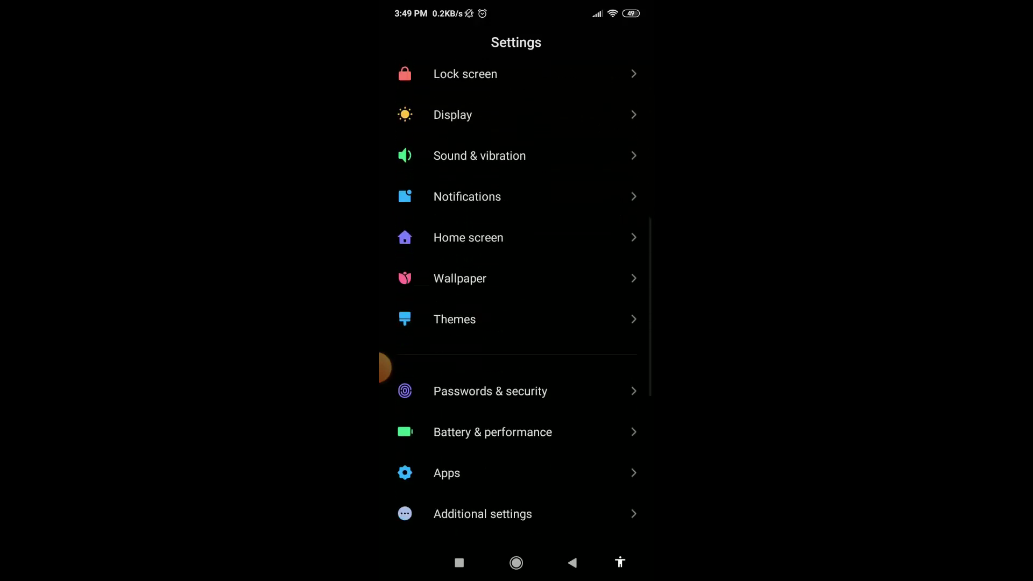
left_click(474, 417)
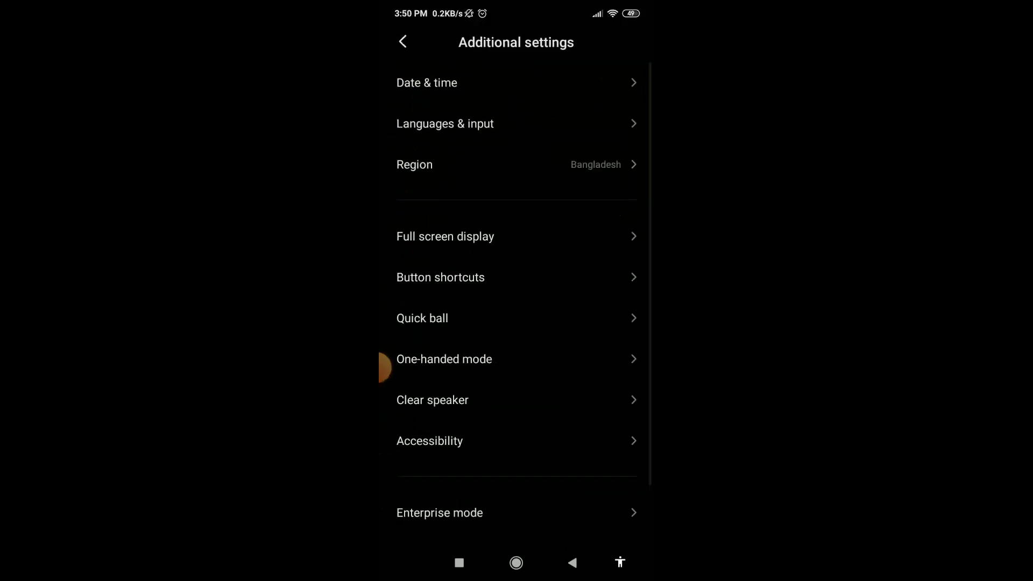
scroll(517, 296, "down", 2)
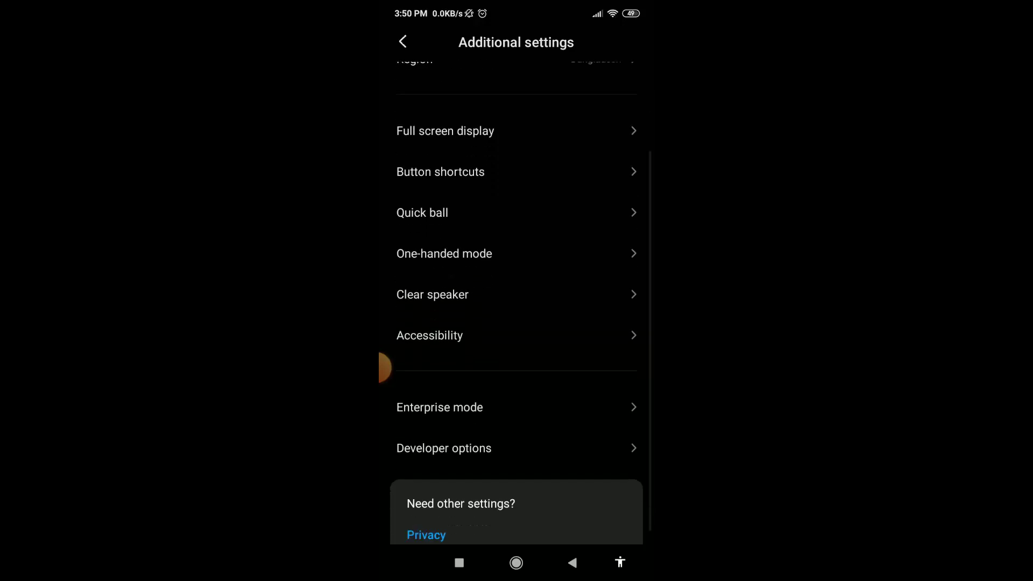
left_click(444, 445)
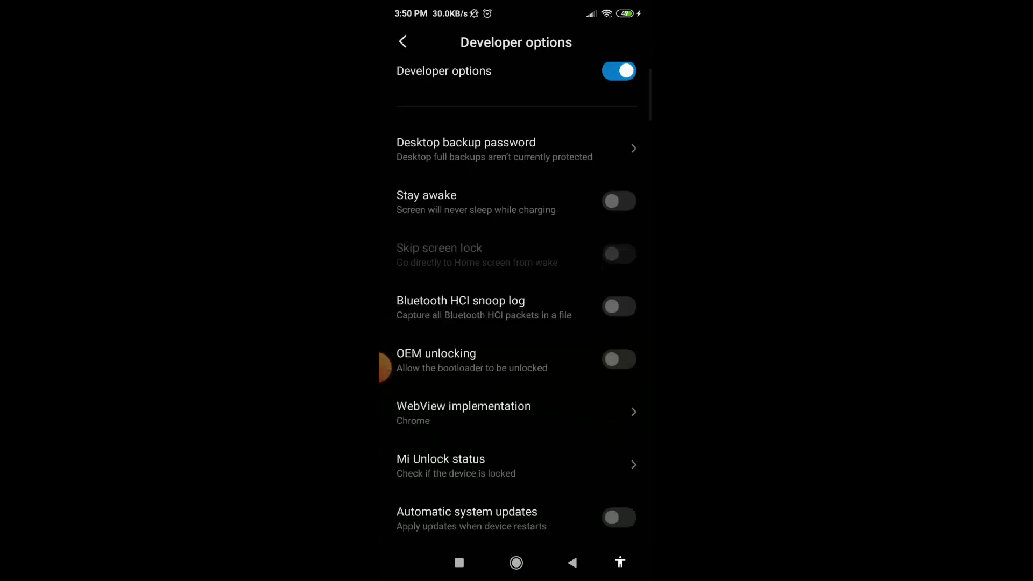
scroll(517, 295, "down", 10)
scroll(517, 309, "up", 4)
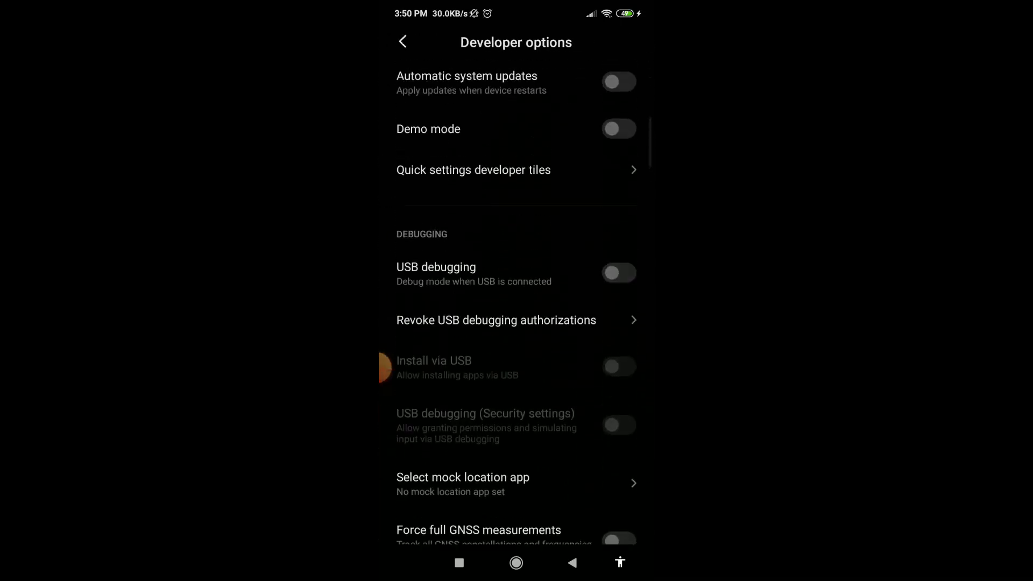
left_click(619, 273)
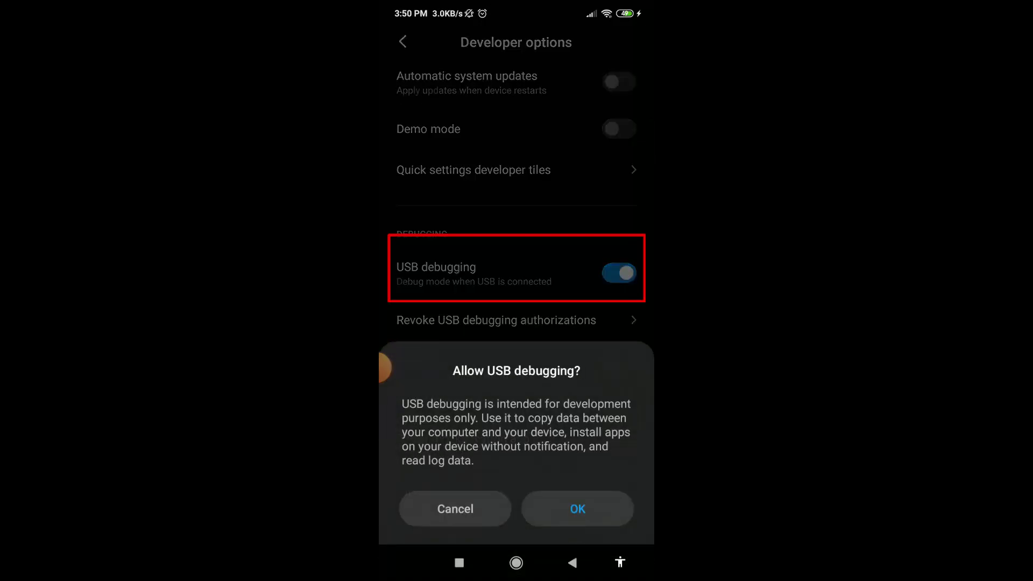
left_click(577, 508)
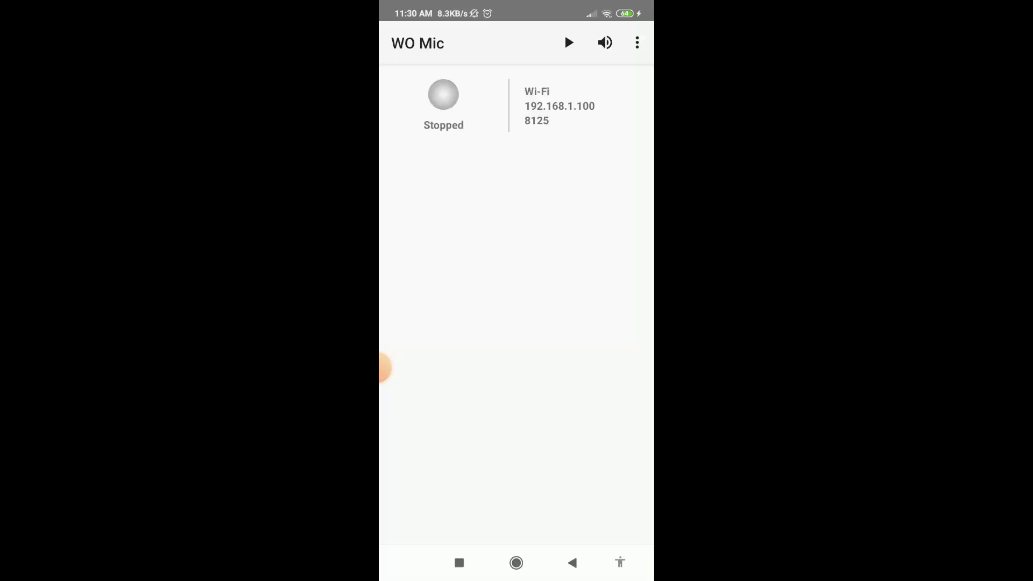
- Set the phone's WO Mic transport to USB in the app settings
left_click(637, 43)
left_click(565, 116)
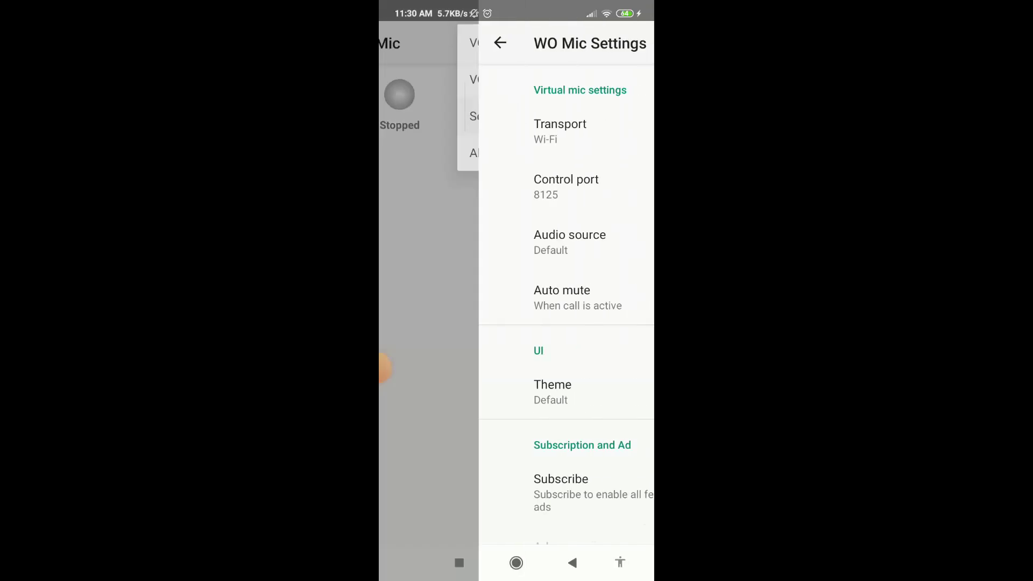
left_click(460, 131)
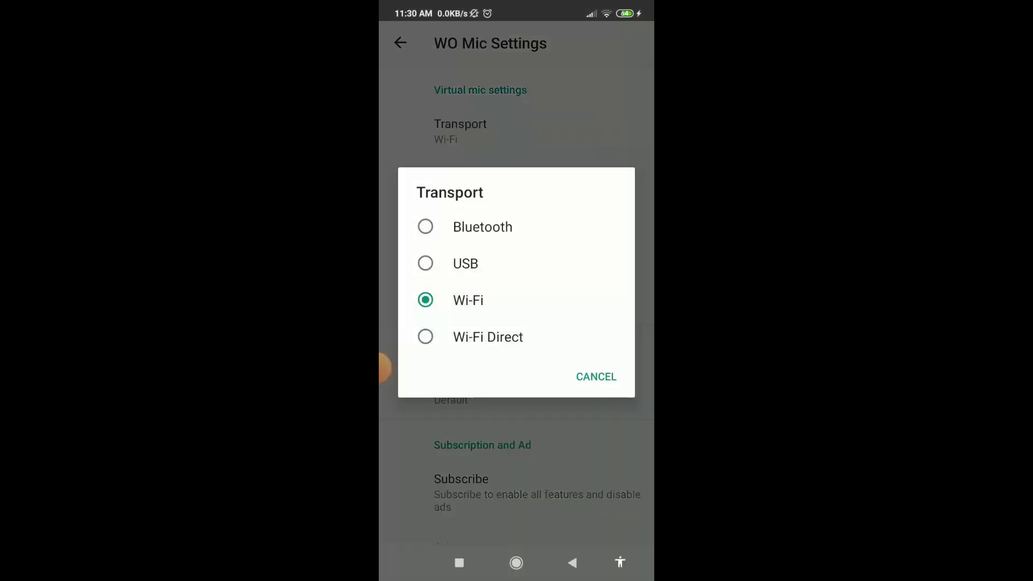
left_click(454, 263)
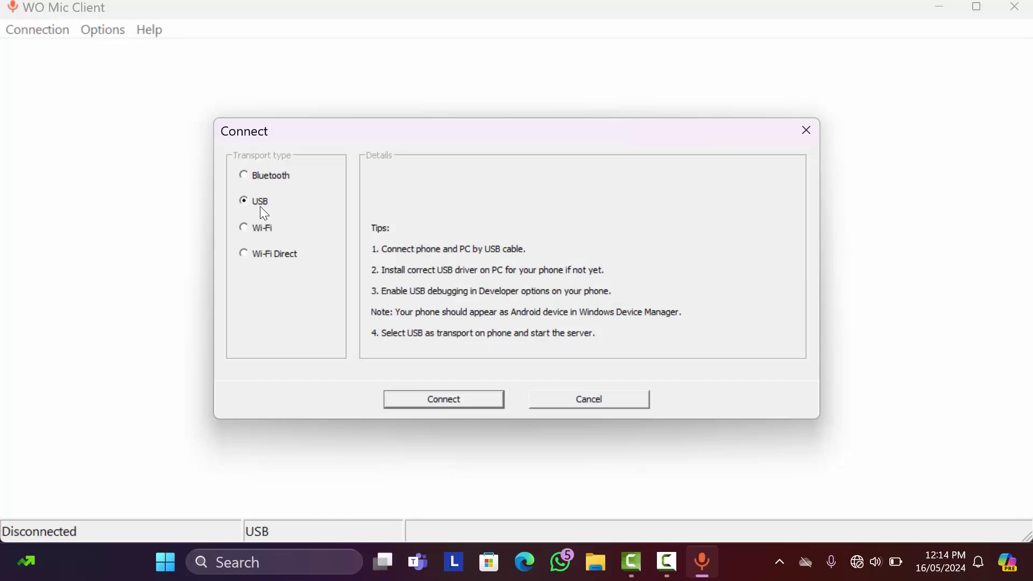
- Connect WO Mic Client to the phone over USB
left_click(444, 401)
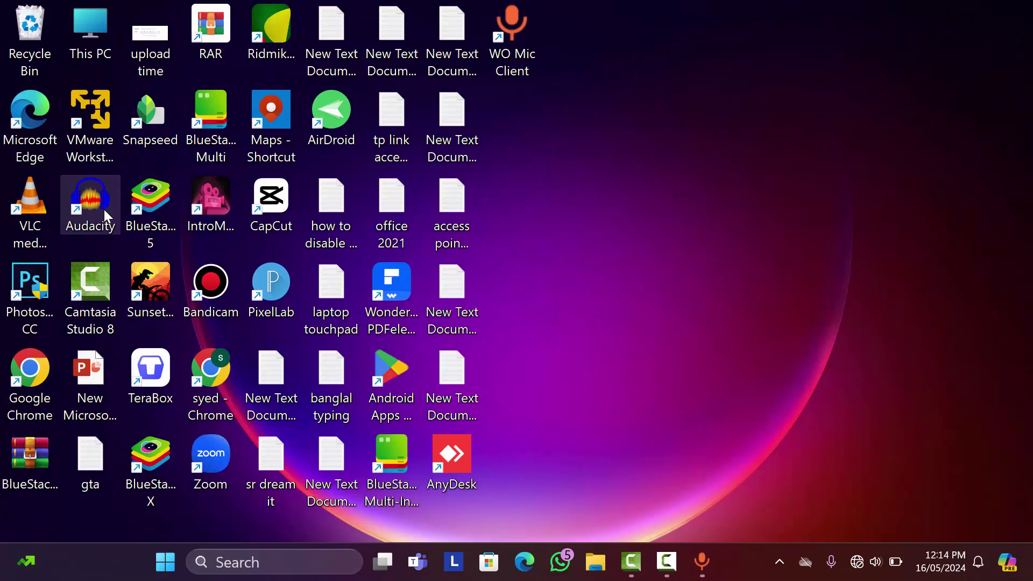
- Choose Microphone (WO Mic Device) as Audacity's recording device
left_click(60, 128)
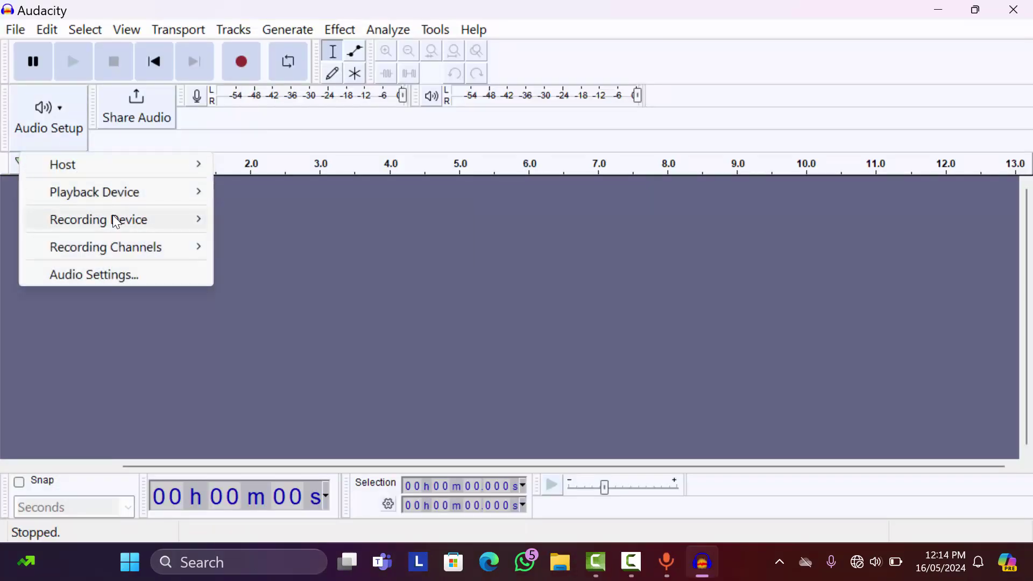
mouse_move(117, 218)
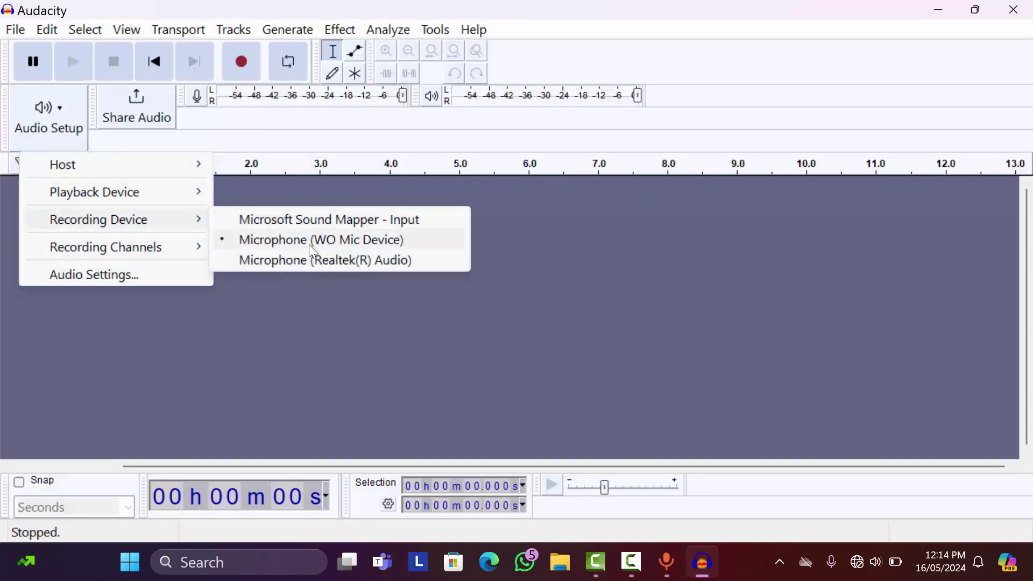
left_click(262, 106)
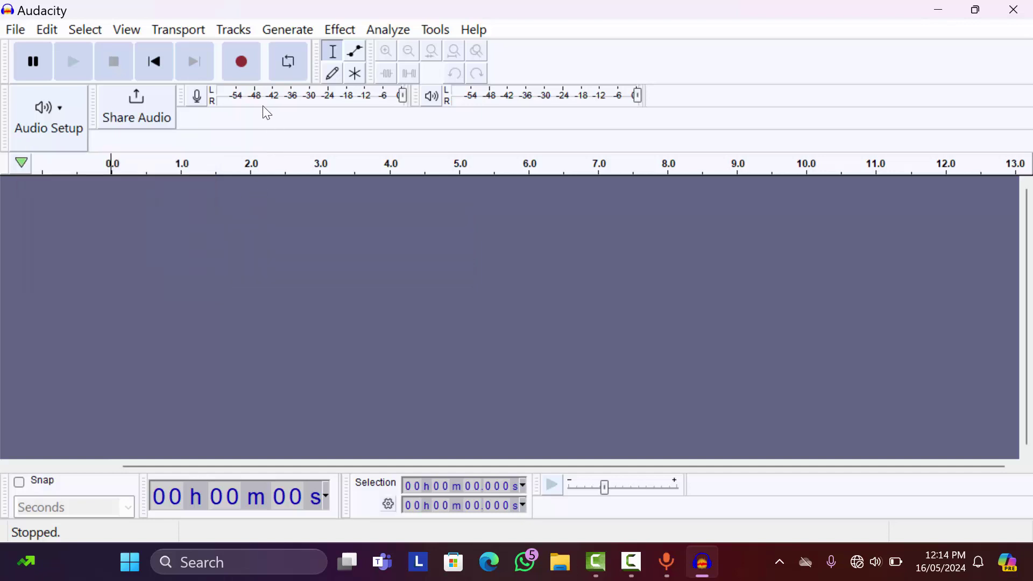
- Record a short test clip, play it back from 2.589 s, then minimize Audacity
left_click(238, 69)
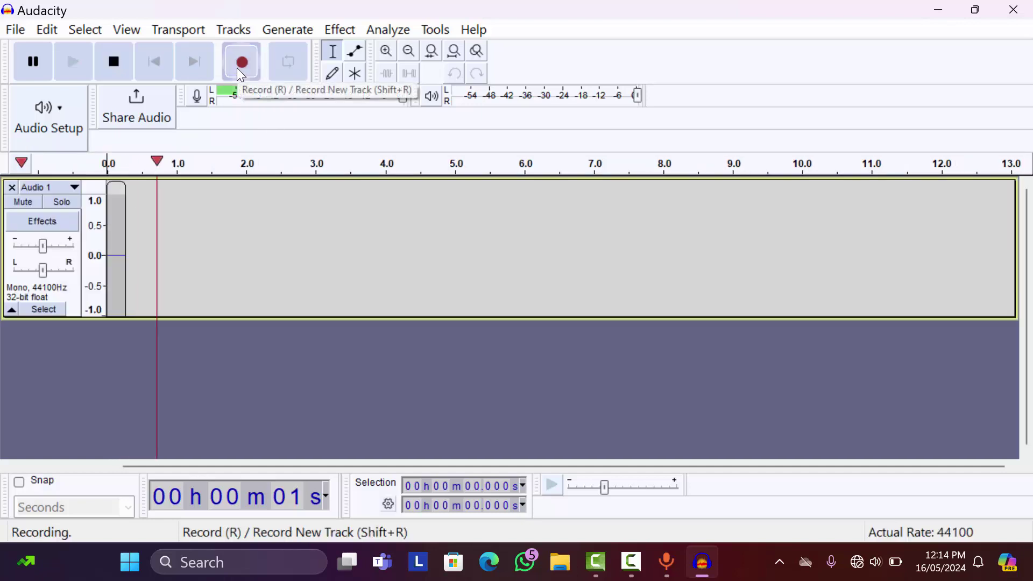
key("space")
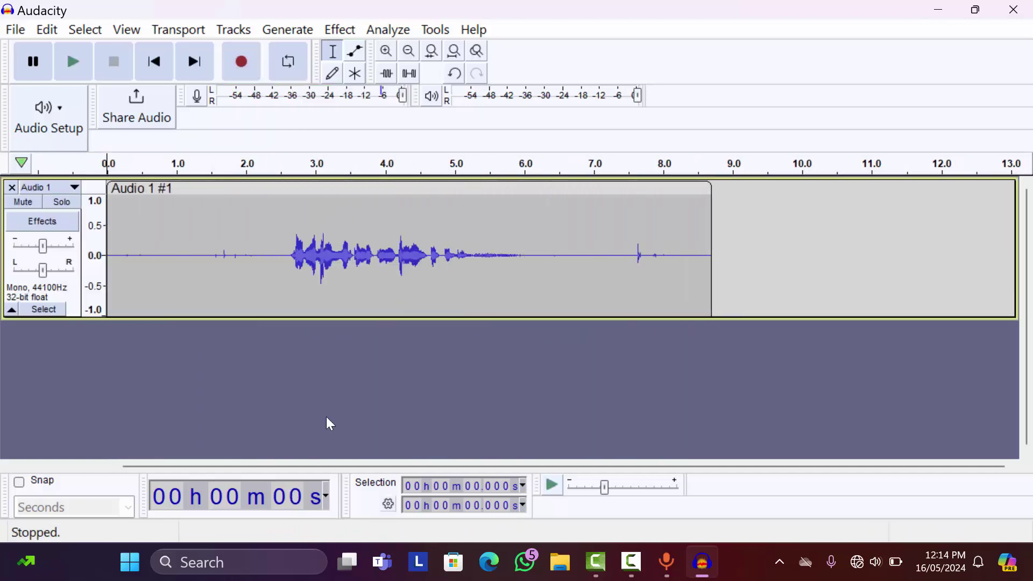
left_click(285, 260)
key("space")
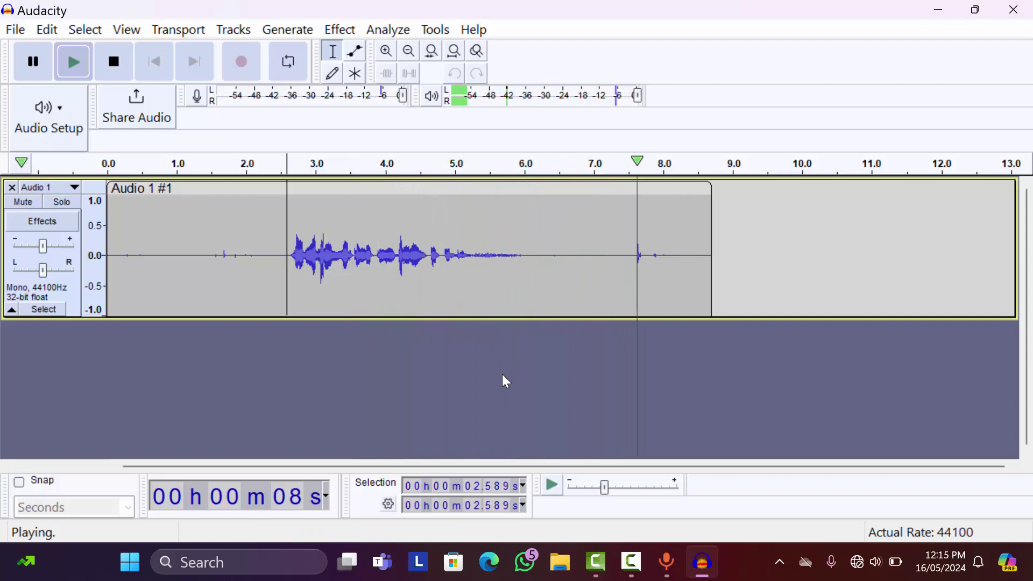
key("space")
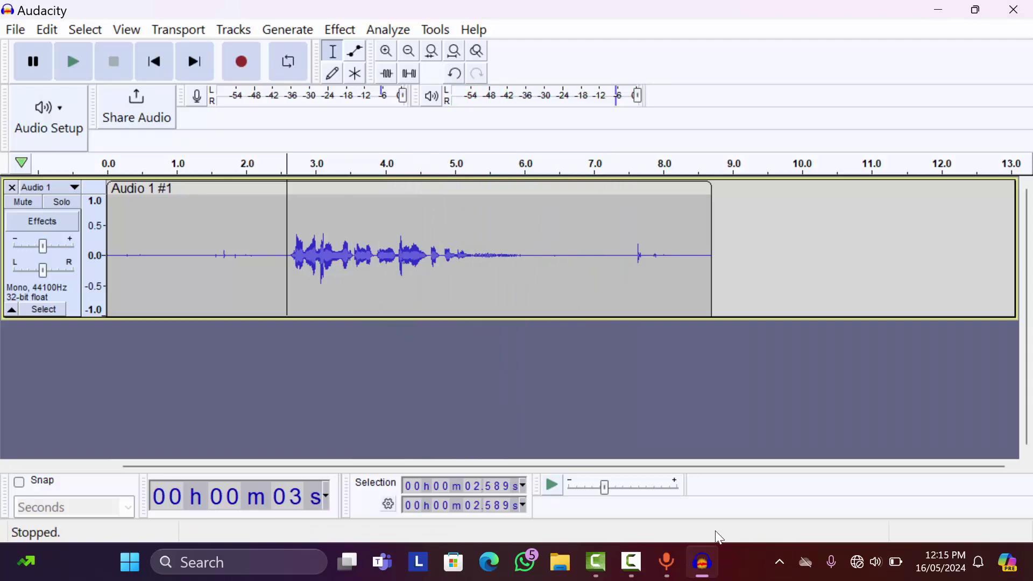
left_click(939, 10)
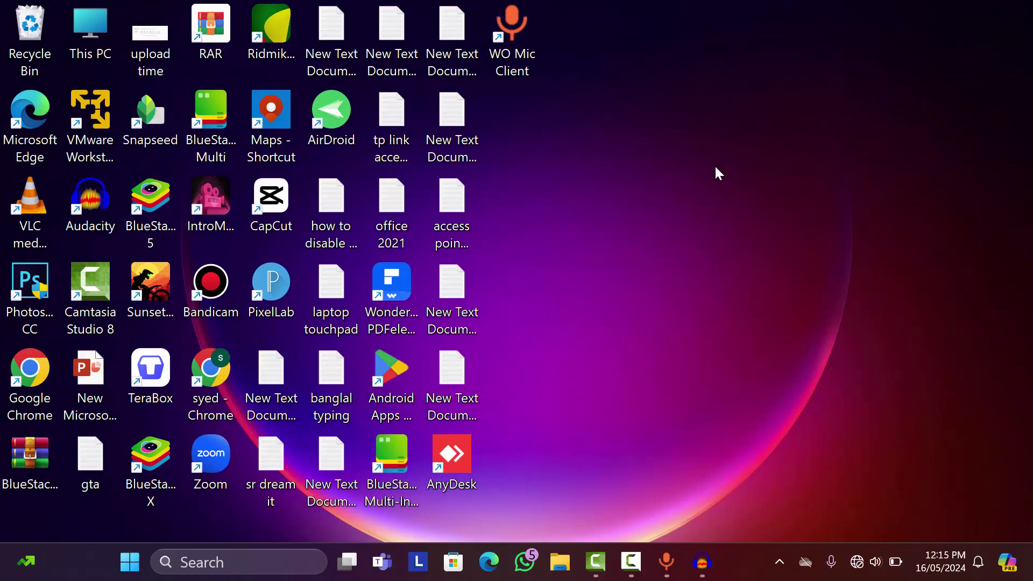